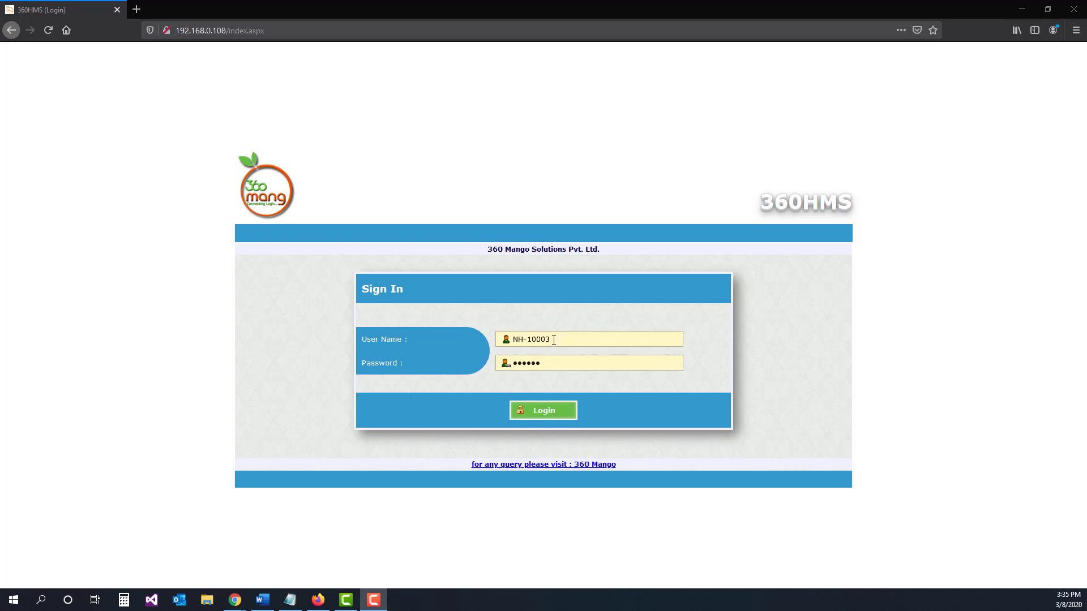
Step: Sign in to the hotel management system with the prefilled user name and password
drag(553, 339, 504, 338)
click(537, 365)
double_click(527, 363)
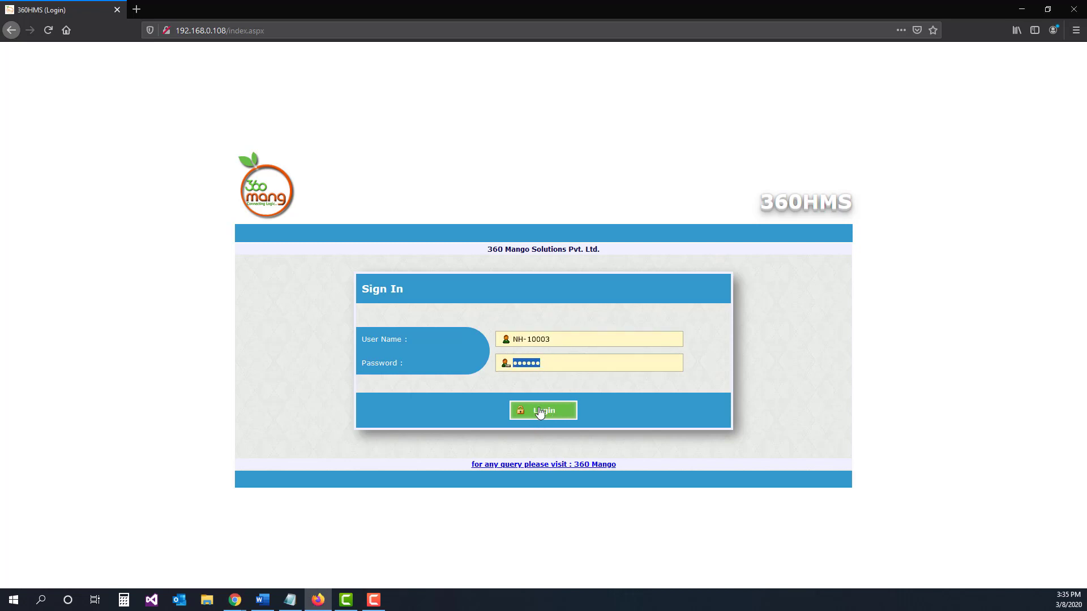
click(542, 412)
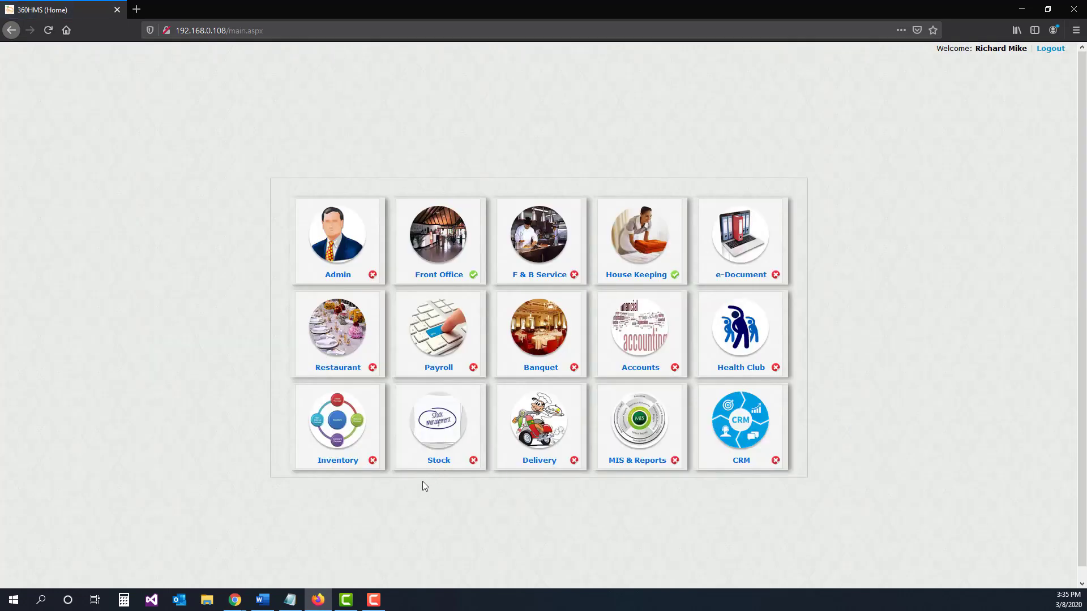
Step: Open the Front Office module and start a new advance booking
click(448, 247)
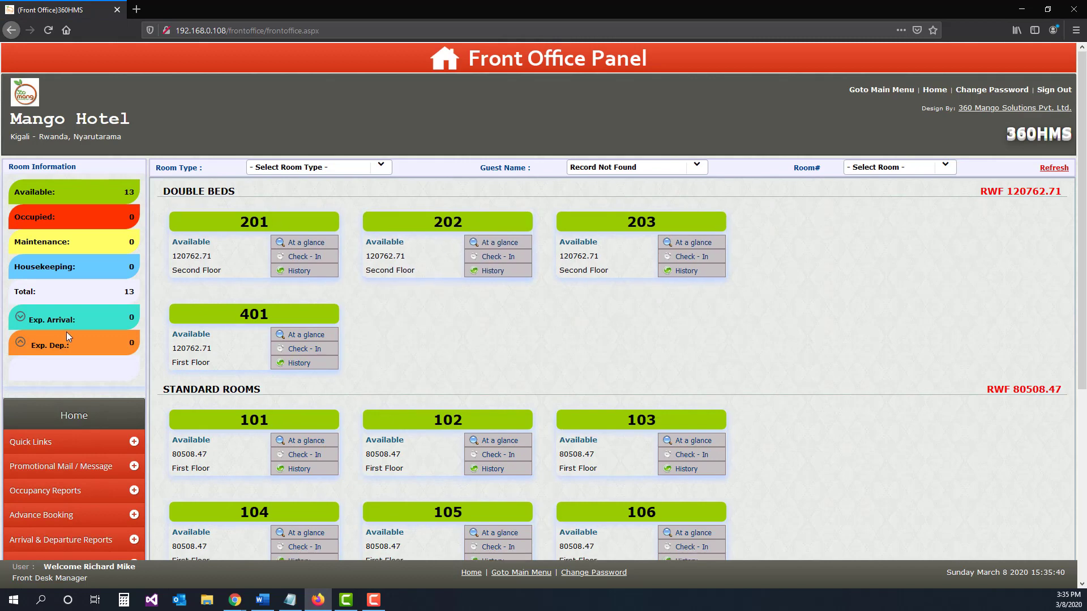
scroll(66, 334, down, 2)
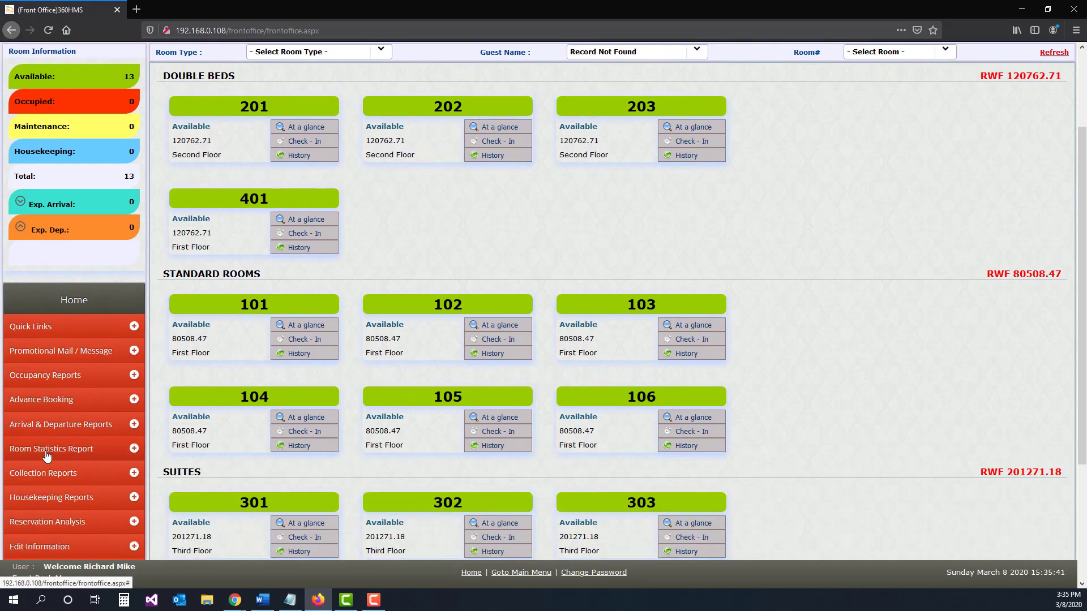
click(42, 403)
click(36, 424)
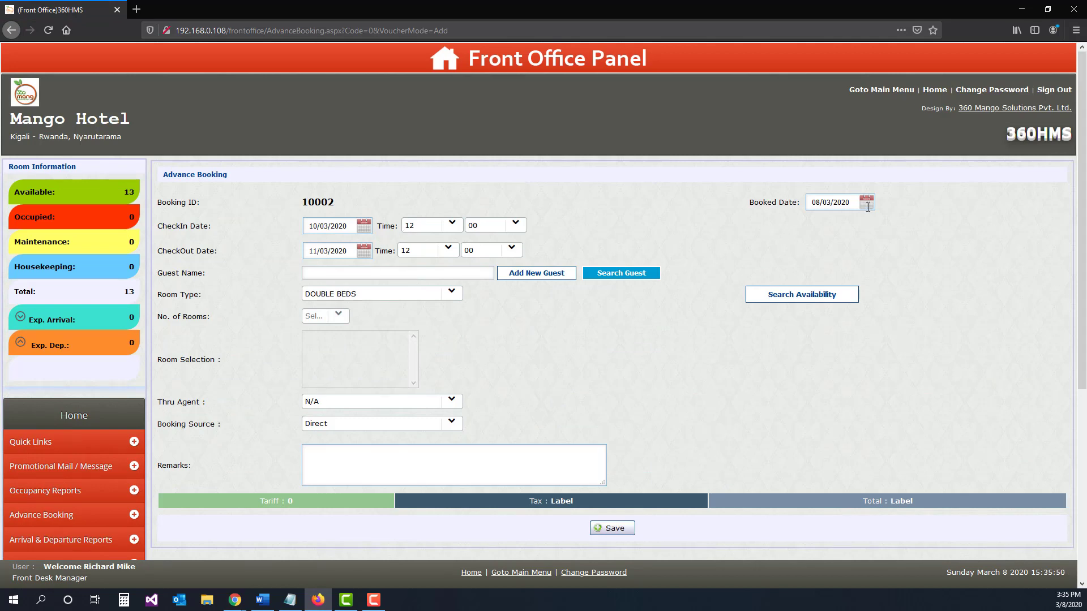
Step: Set the booked date to 07/03/2020 and the check-in date to 08/03/2020
click(868, 208)
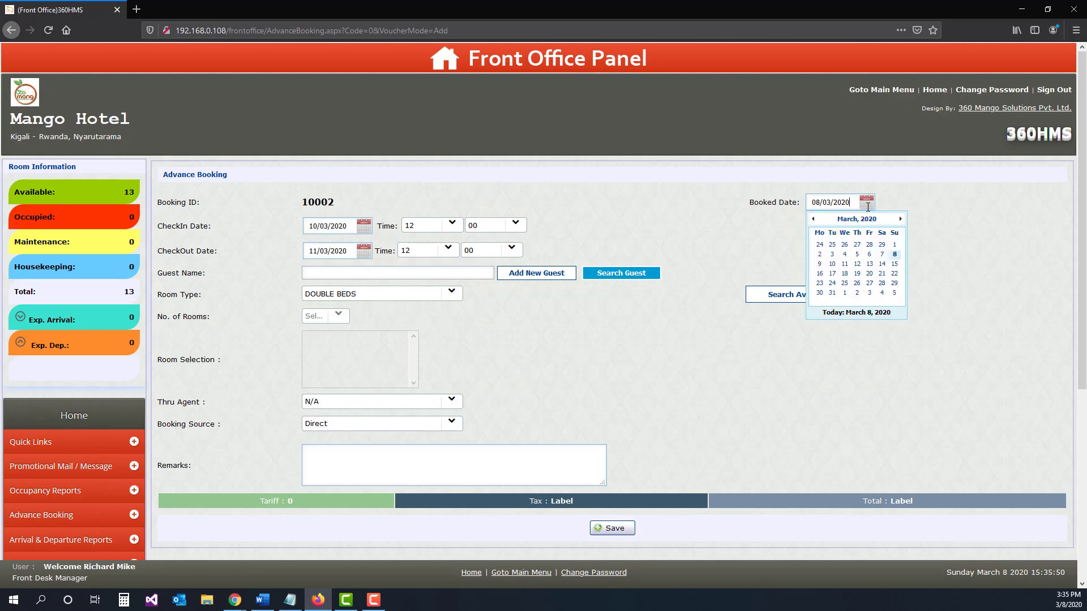
click(878, 250)
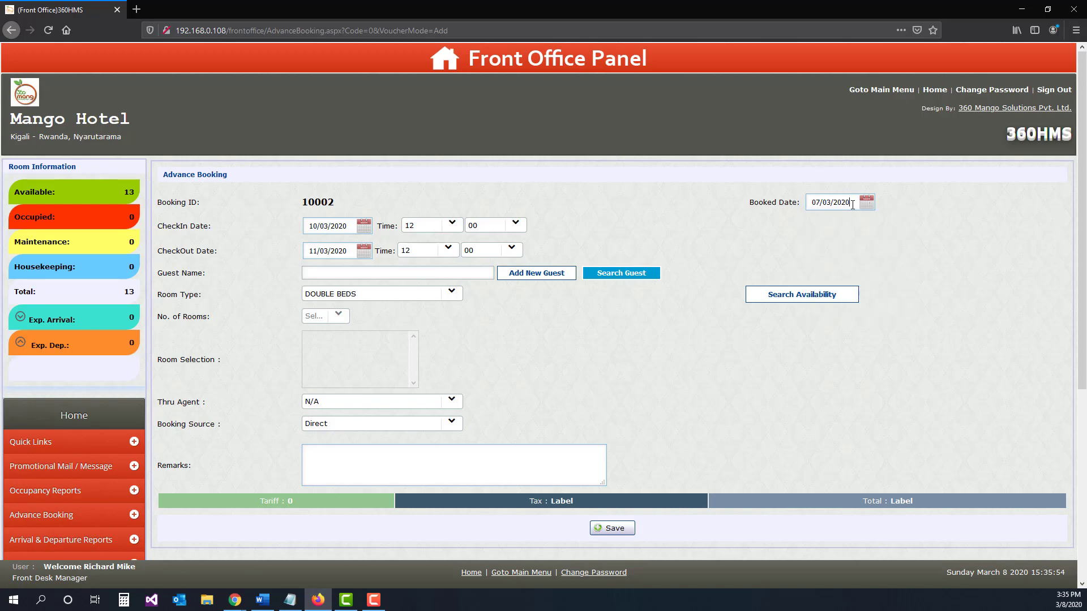
click(363, 226)
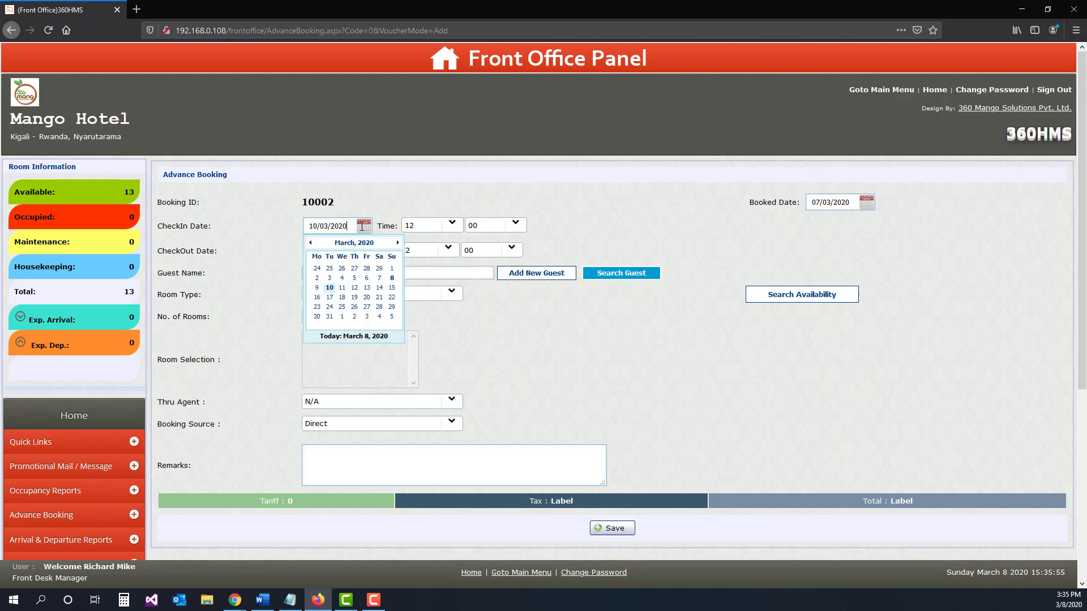
click(392, 283)
Step: Set the check-in time to 20:00 and the check-out date to 10/03/2020
click(452, 224)
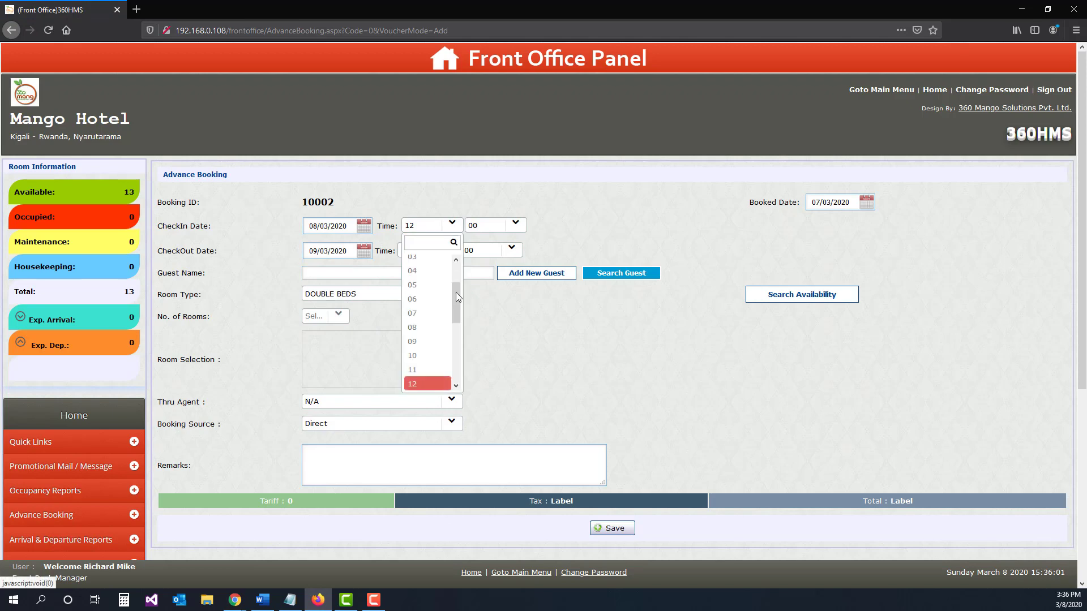
click(460, 354)
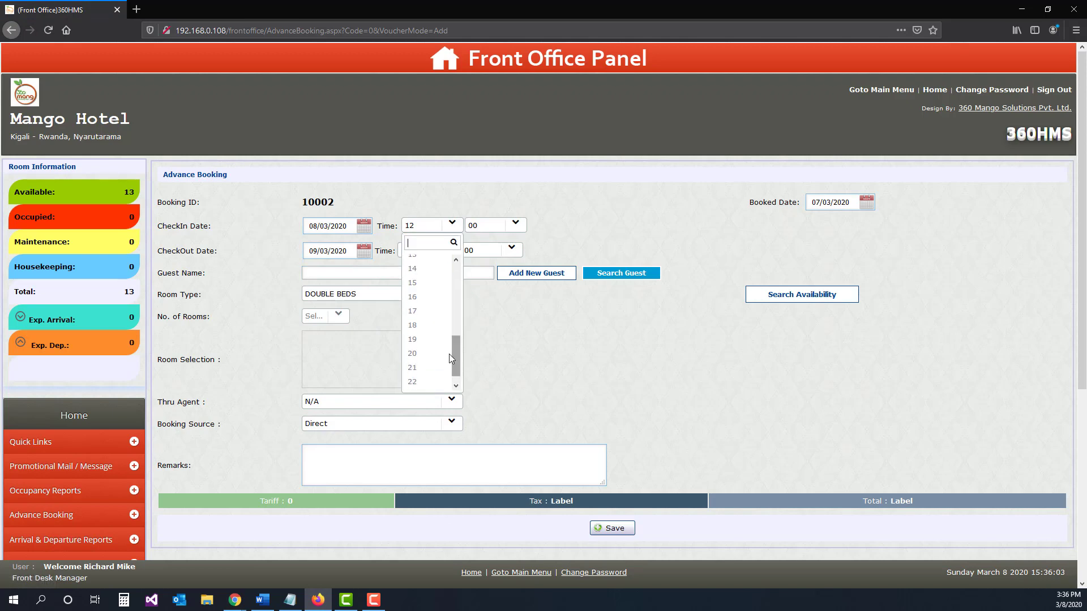
click(418, 354)
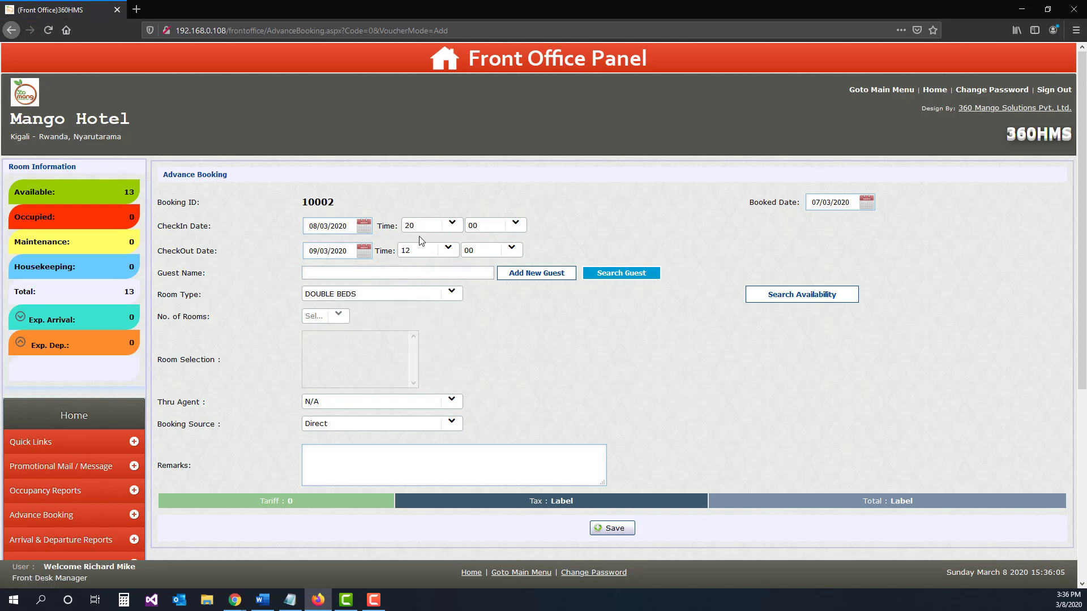
click(359, 256)
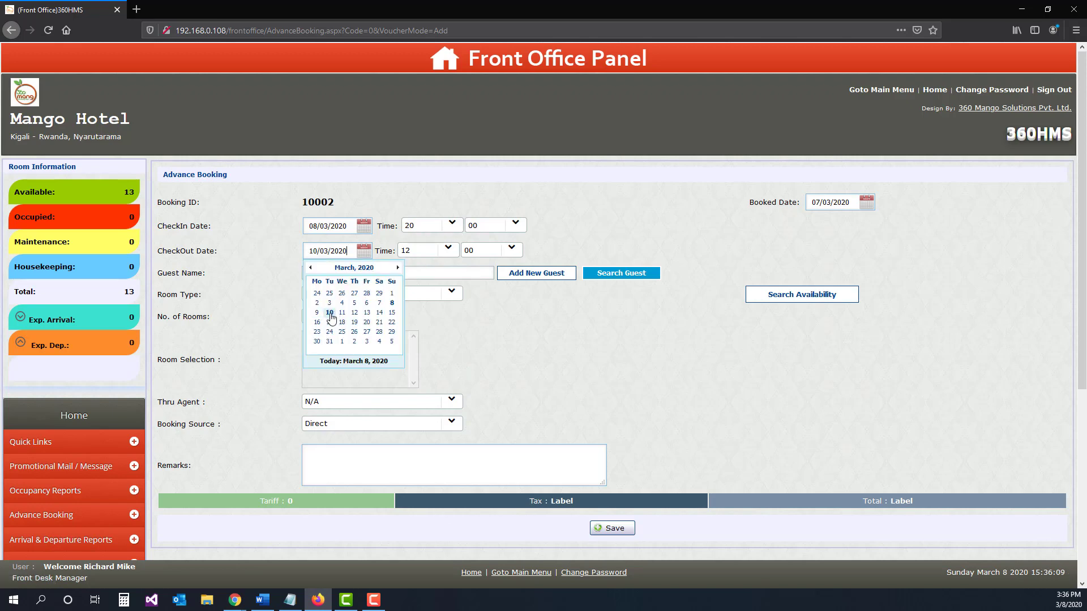
click(329, 313)
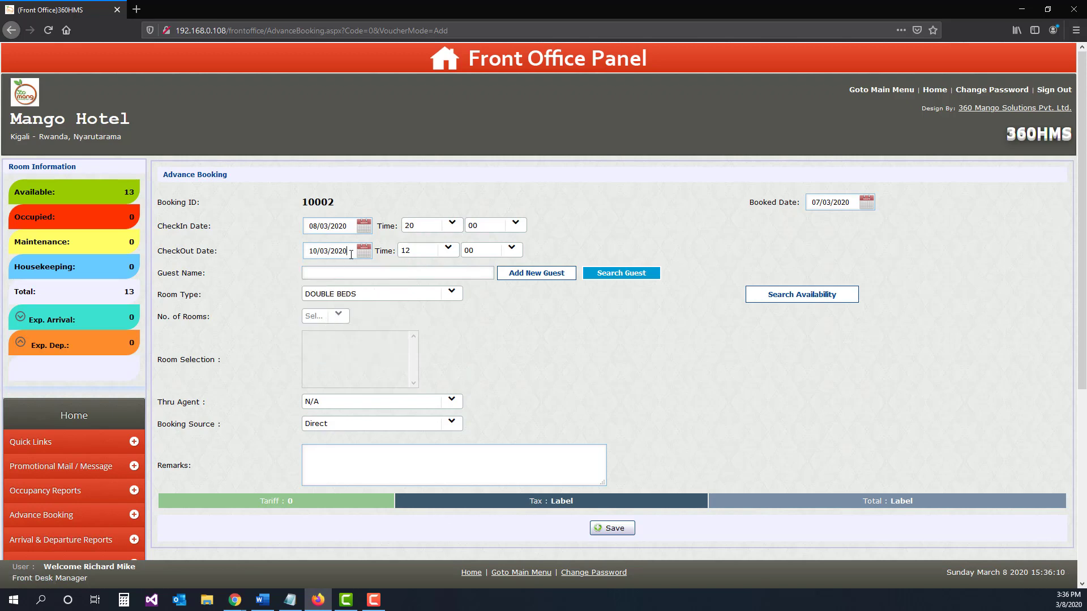
Step: Start registering a new guest for the booking and enter the guest's full name
click(531, 274)
click(421, 222)
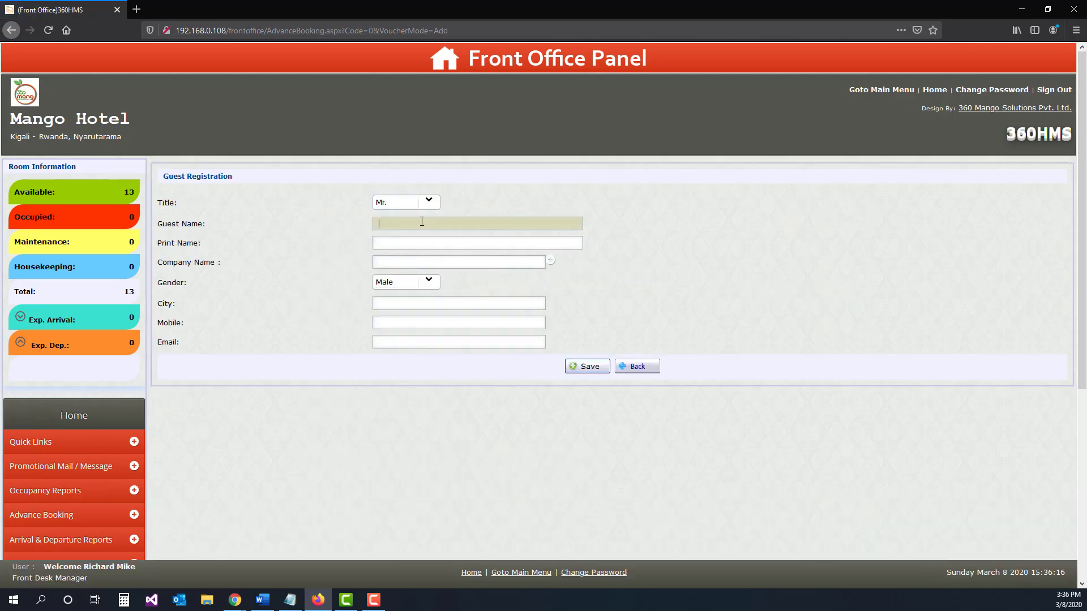
text(Adam Smith)
key(Tab)
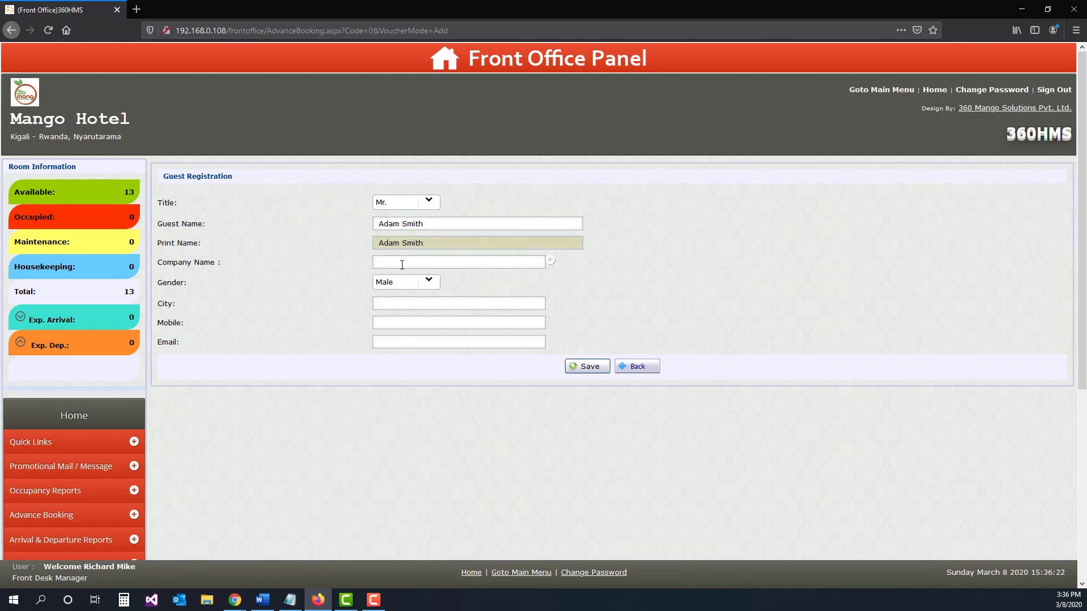
Step: Set the guest's company name to PRIVATE and the city to USA
click(401, 263)
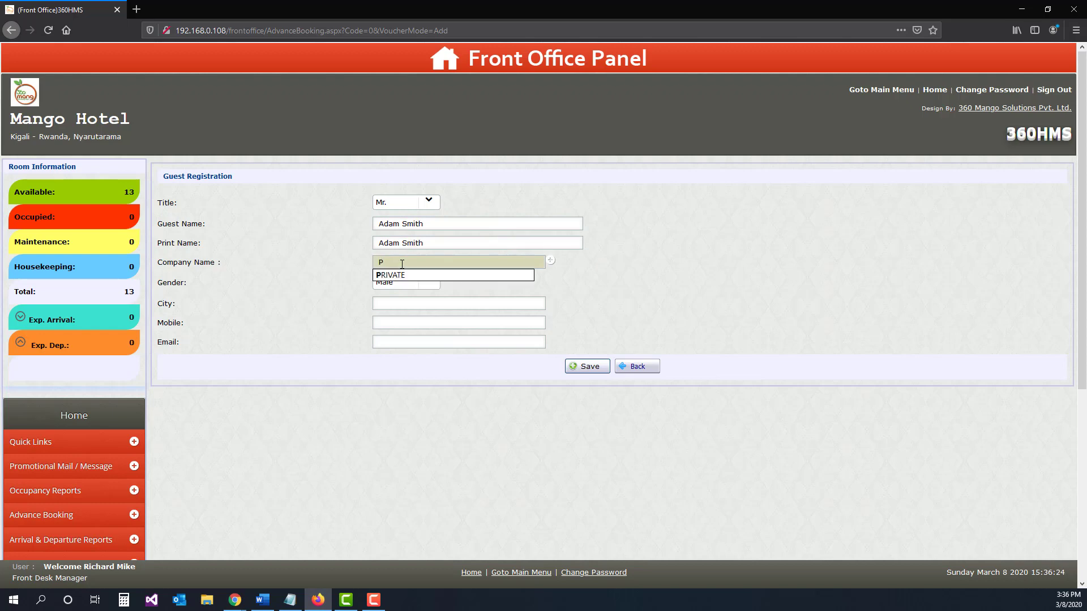
key(Down)
key(Return)
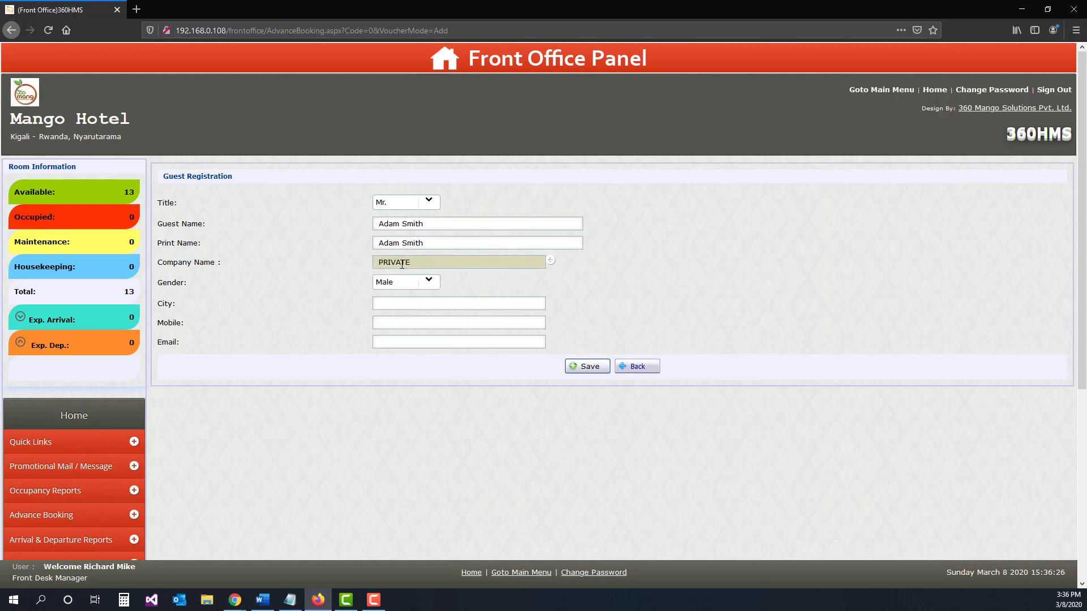
click(410, 301)
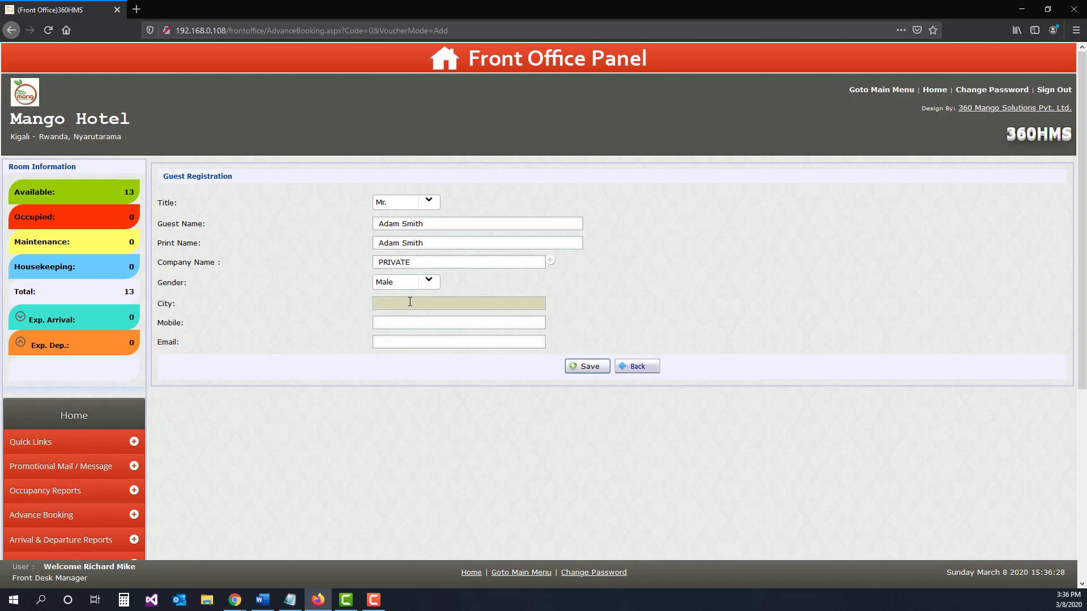
text(USA)
Step: Fill in the guest's mobile number and email address and save the guest registration
click(407, 323)
text(1)
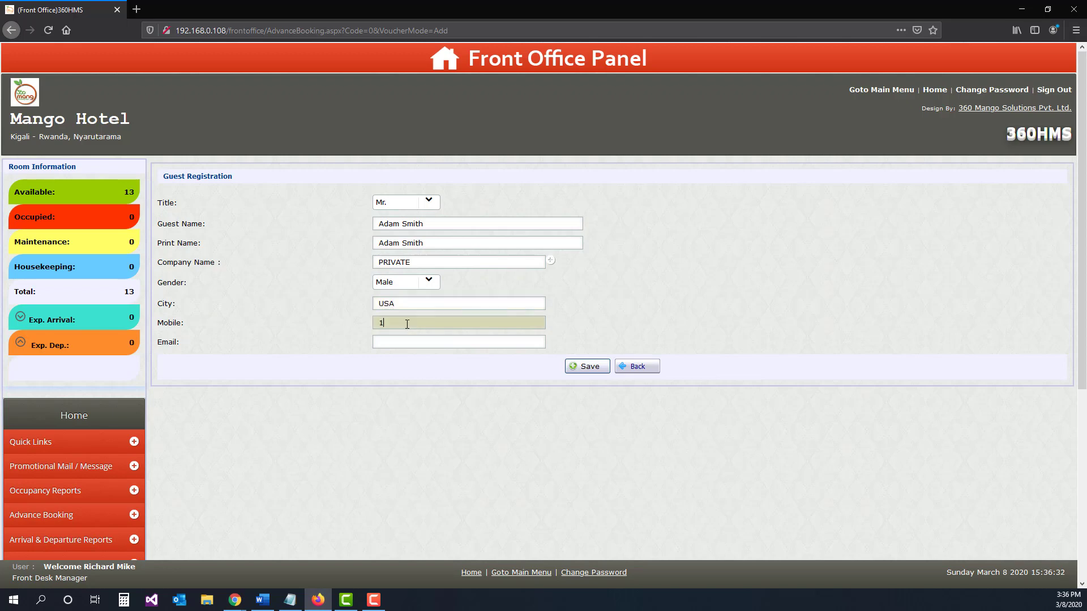
text(234567890)
click(394, 343)
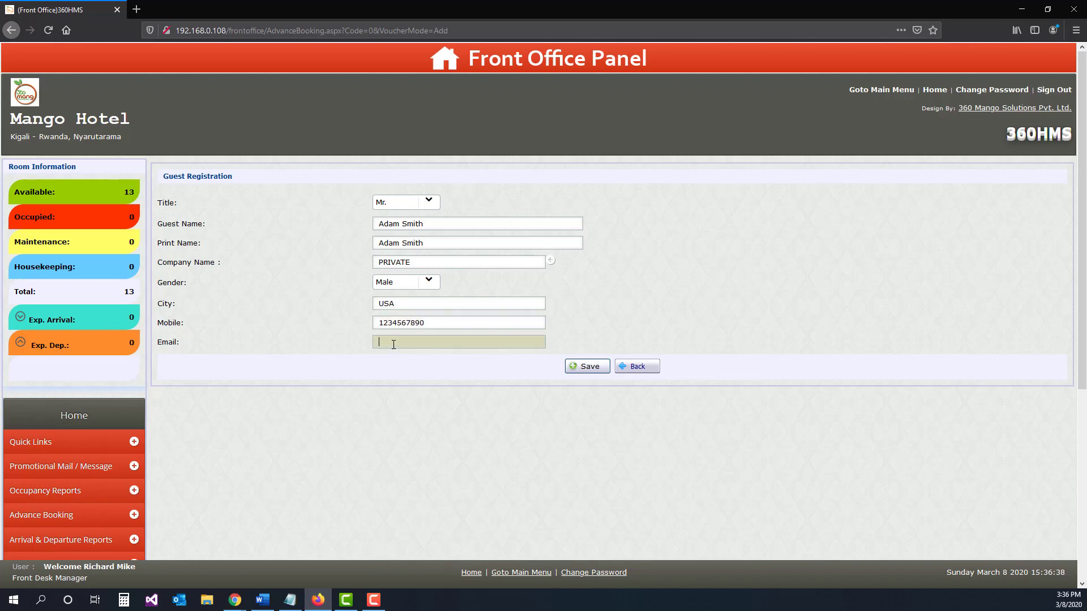
text(adam@email.com)
click(588, 367)
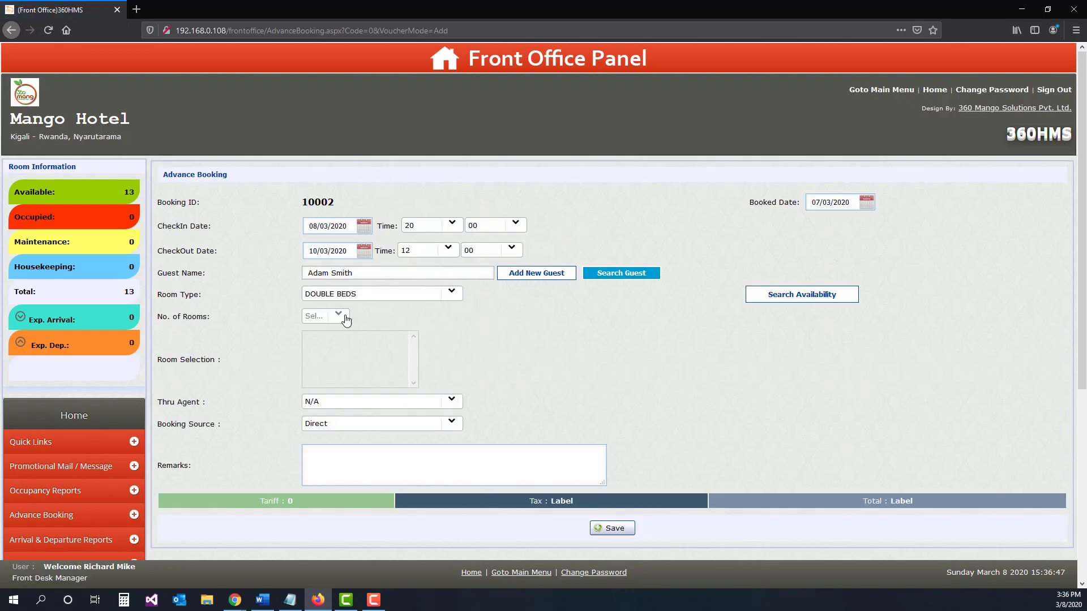
Step: Search availability for the DOUBLE BEDS room type and select room 201 for the booking
click(452, 294)
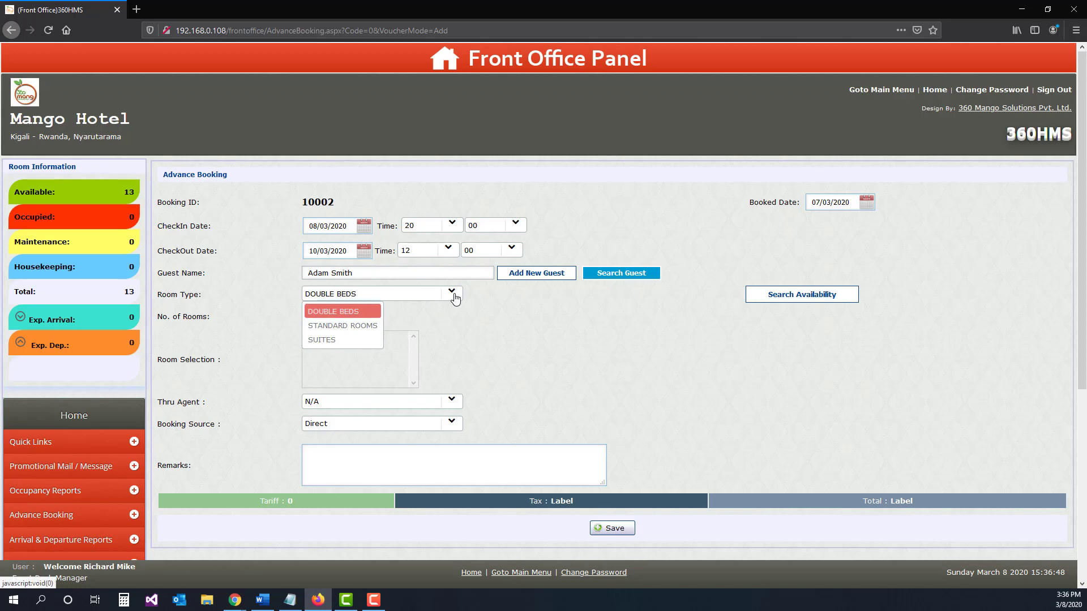
click(326, 315)
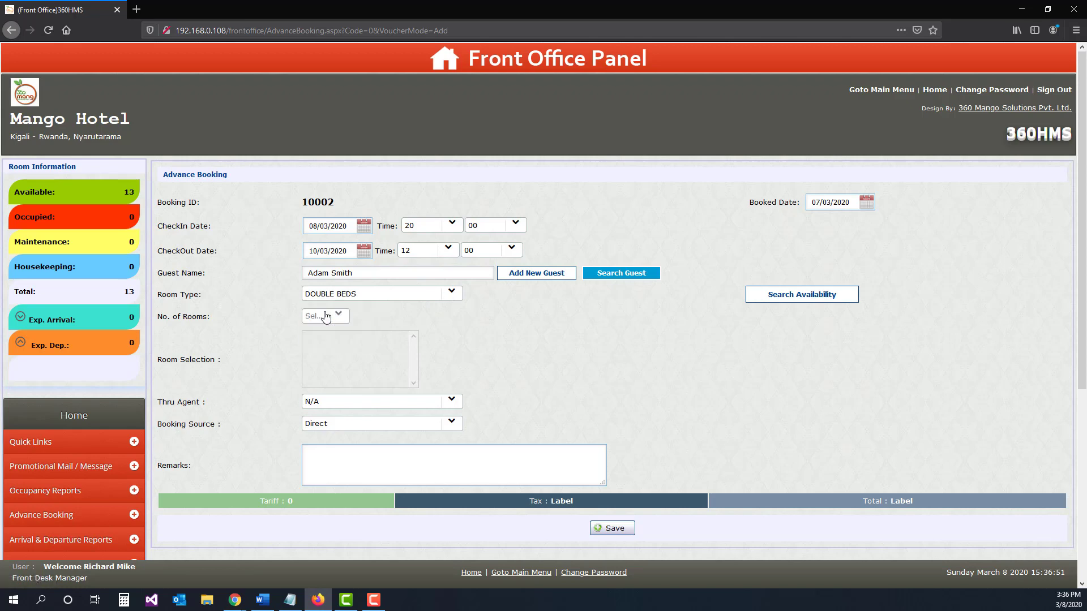
click(775, 299)
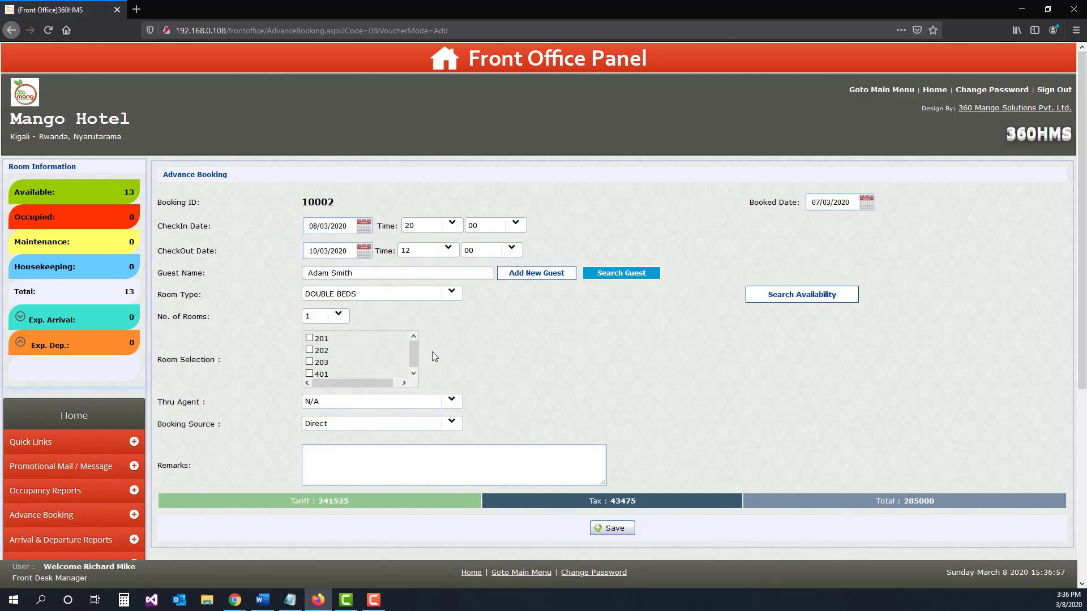
drag(413, 350, 420, 378)
click(310, 337)
Step: Enter the booking remark "Pick up at the airpot at 6Pm terminal 1"
click(329, 468)
text(Pick mup)
key(BackSpace)
key(BackSpace)
key(BackSpace)
text(up at the airpot at 6Pm terminal 1.)
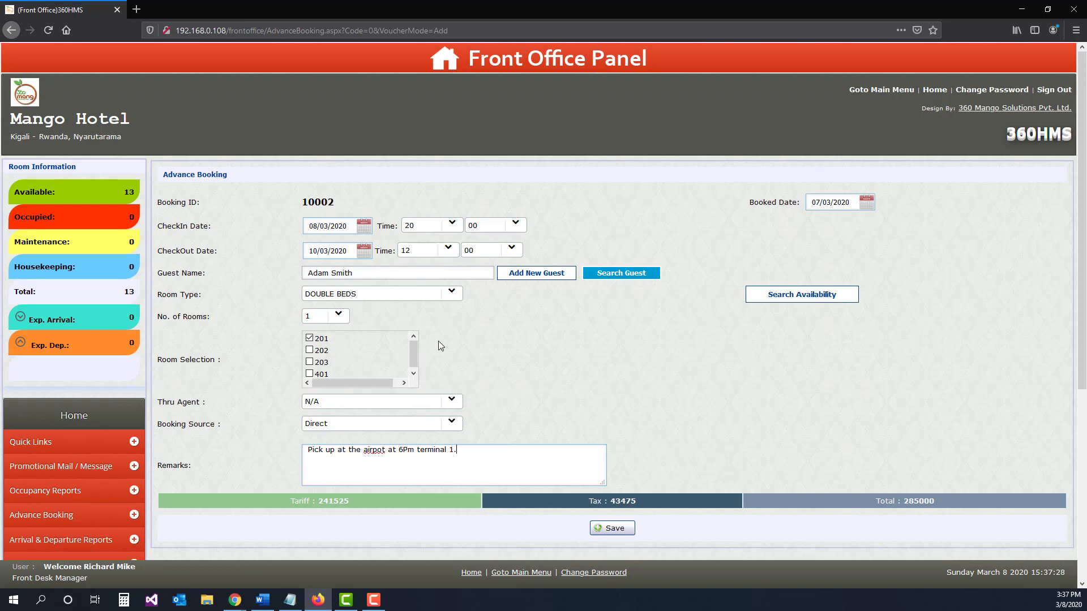
Step: Correct "airpot" to "airport" in the remarks and save the advance booking
scroll(438, 341, down, 3)
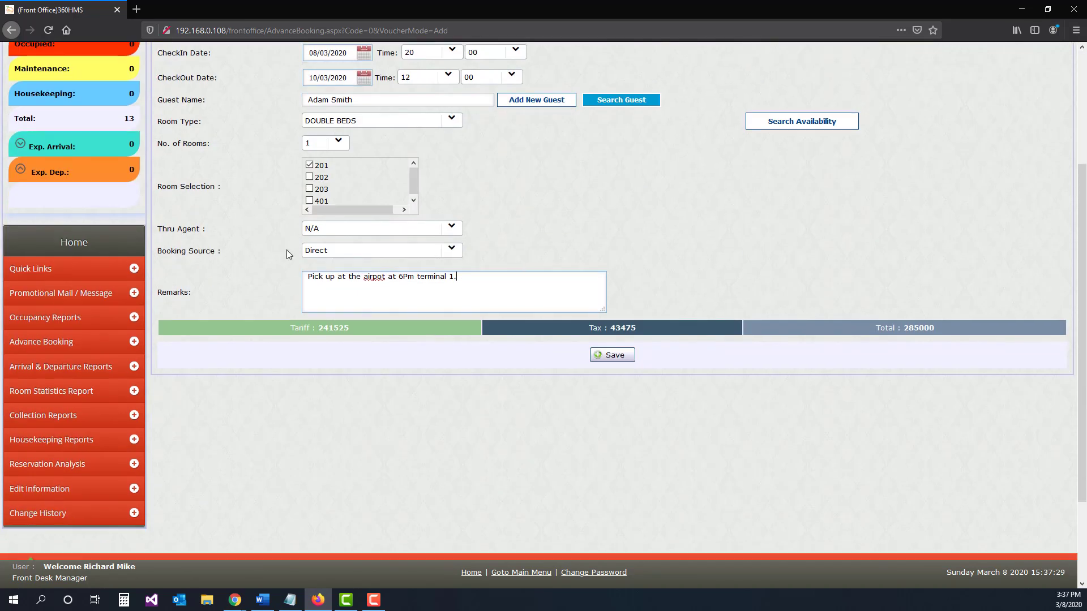
click(383, 276)
text(r)
click(614, 357)
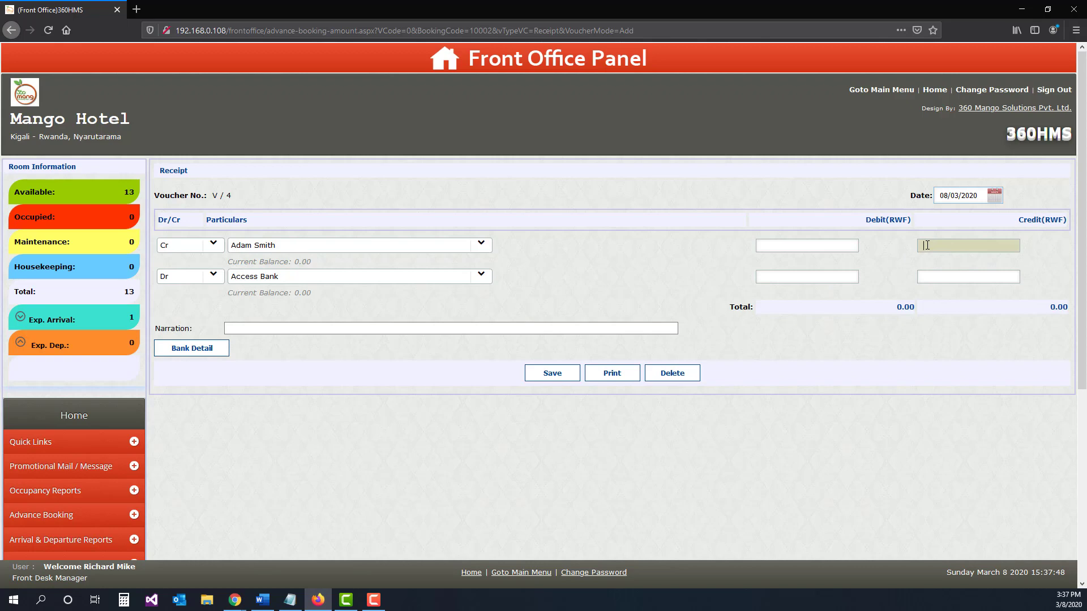
Step: Enter a 50000 RWF credit for the guest on the receipt and choose Bank of Kigali as the debit account
text(50000)
click(405, 277)
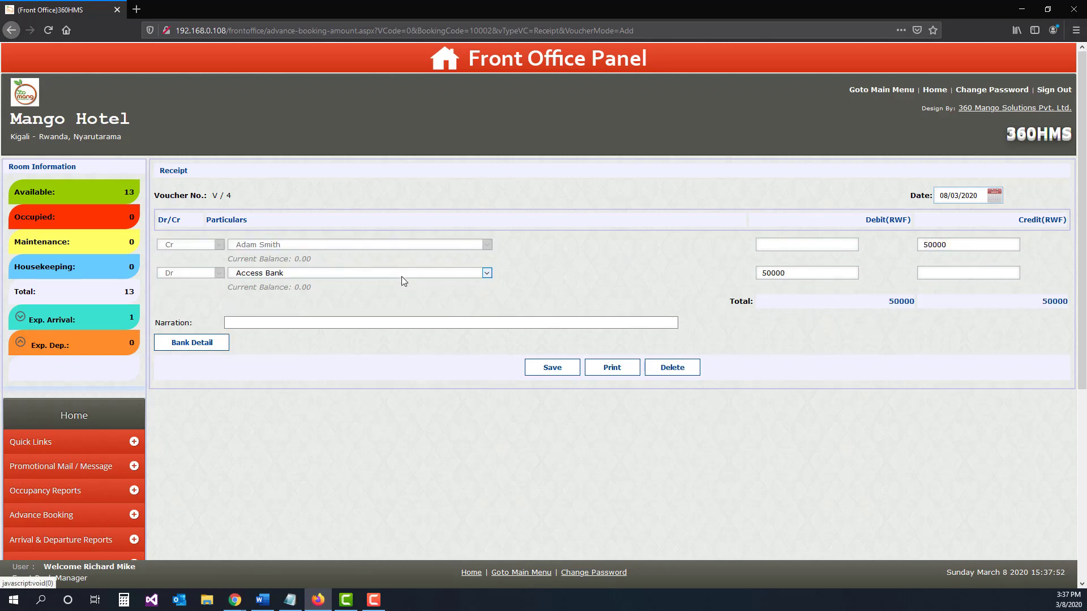
click(317, 273)
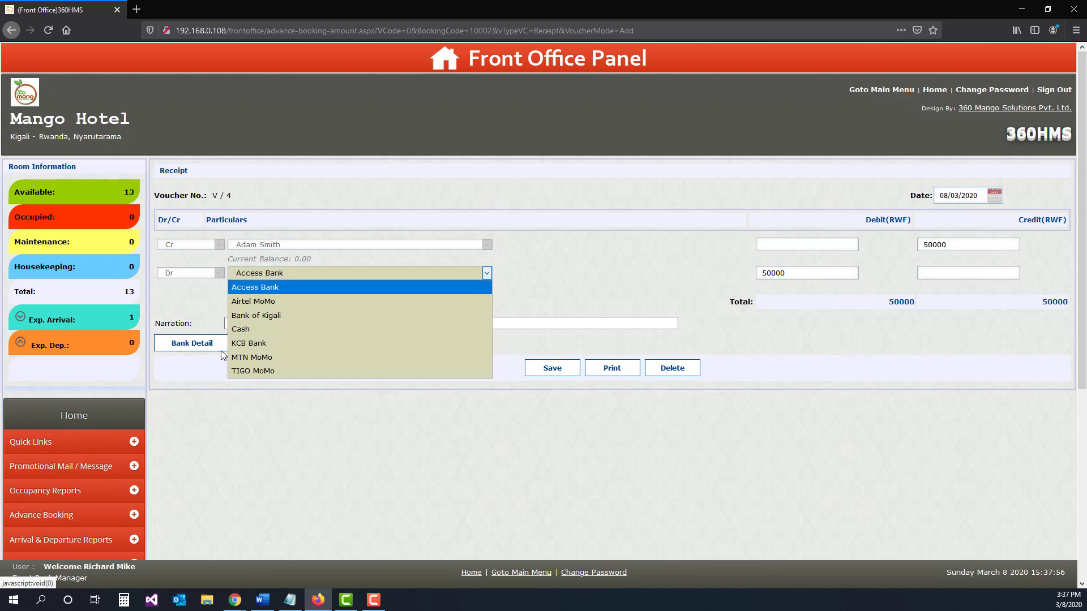
click(252, 316)
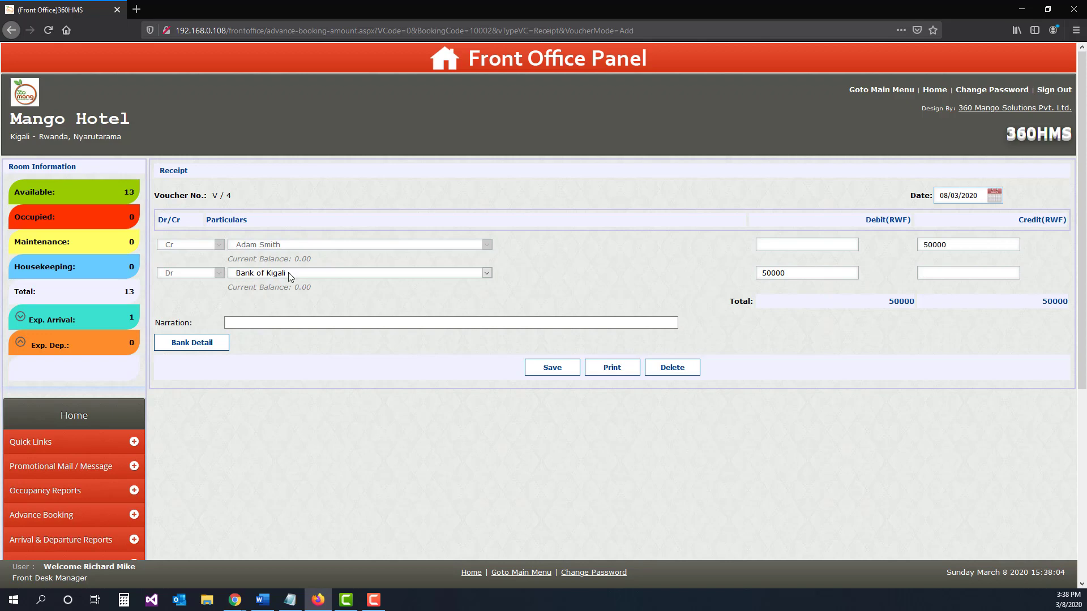
Step: Enter "paid via website" as the receipt's narration and save the receipt
click(299, 321)
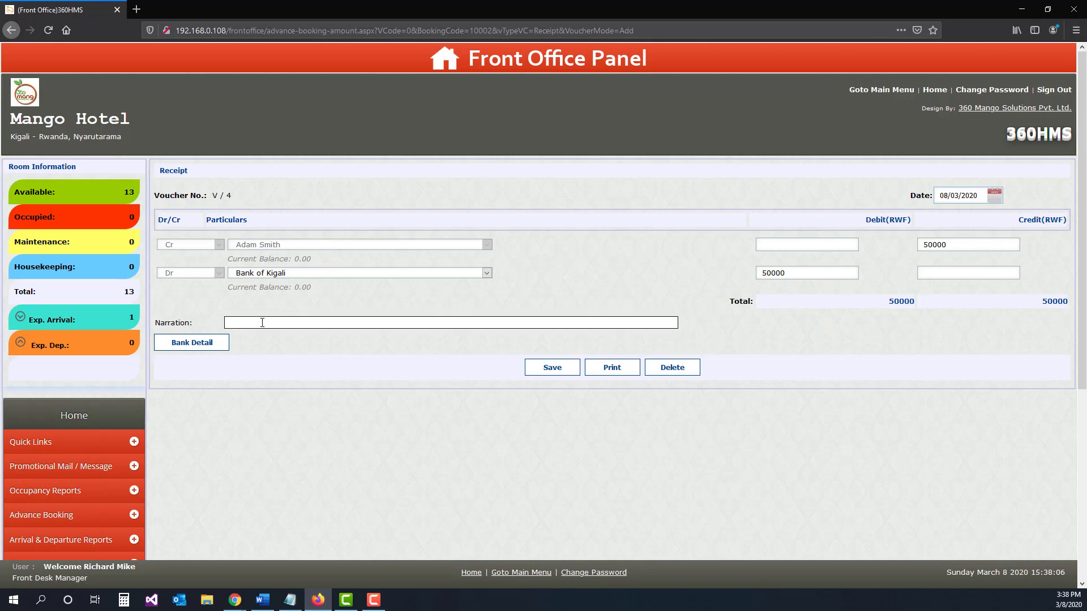
text(paid via website)
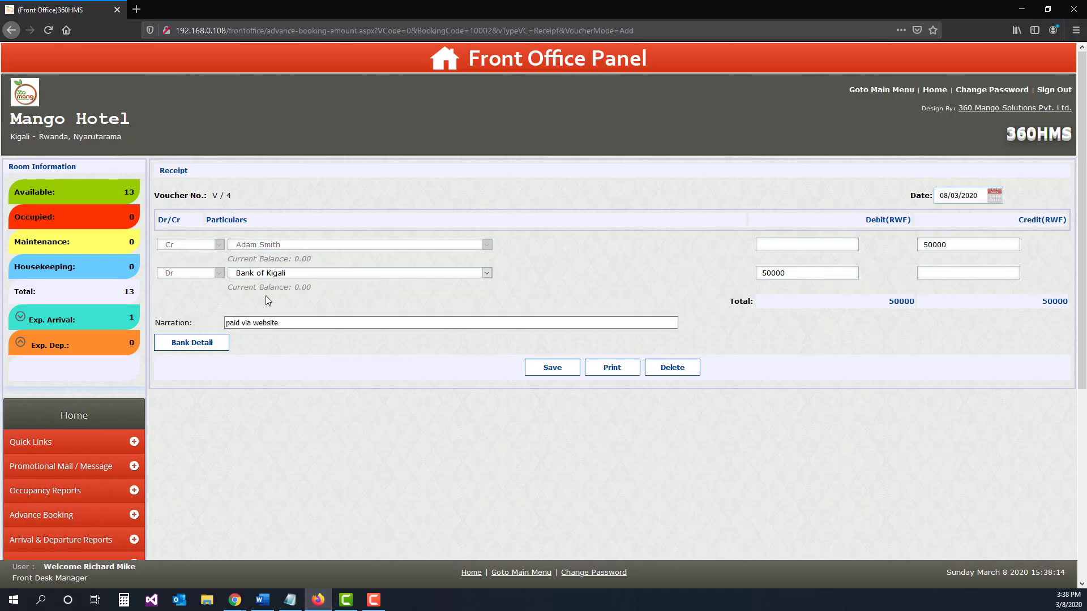
click(552, 369)
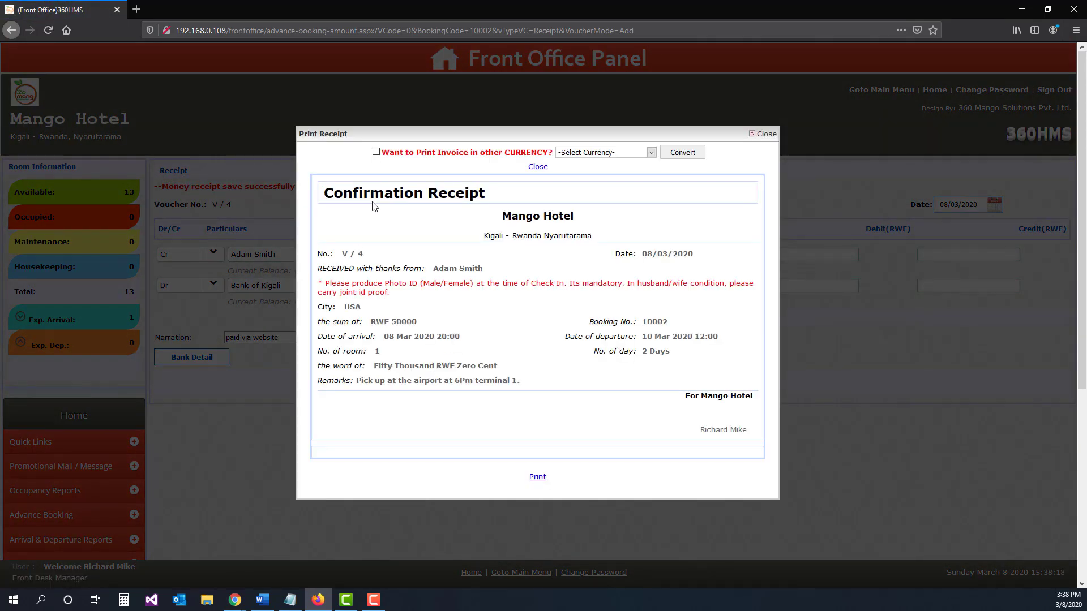
drag(486, 193, 369, 193)
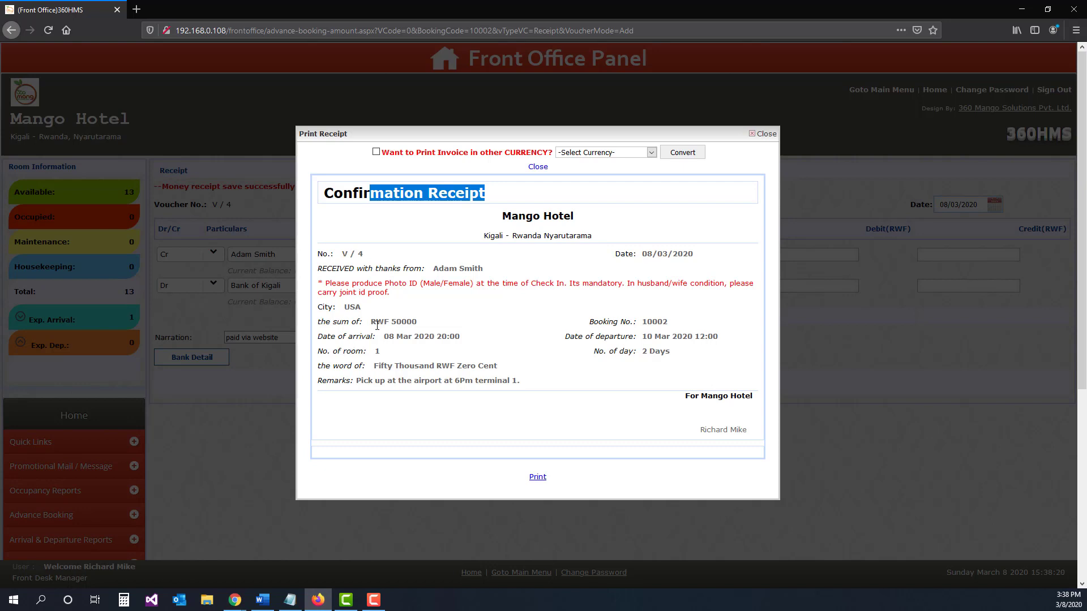
scroll(377, 326, down, 2)
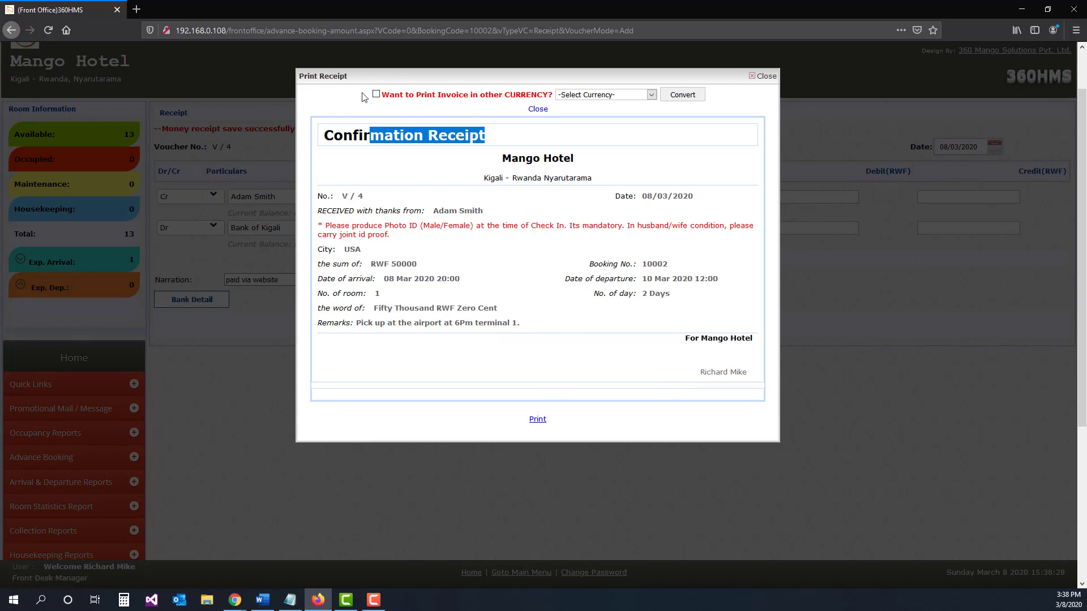
Step: Convert the confirmation receipt to USD at the 950.00 rate, check the converted sum, and close the receipt
click(376, 95)
click(650, 95)
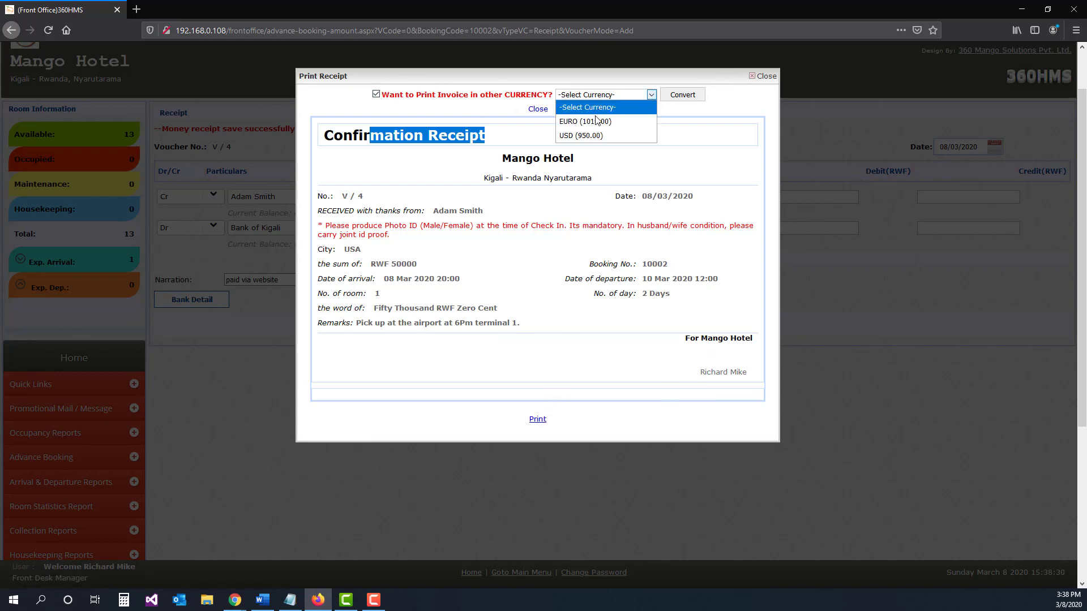
click(577, 136)
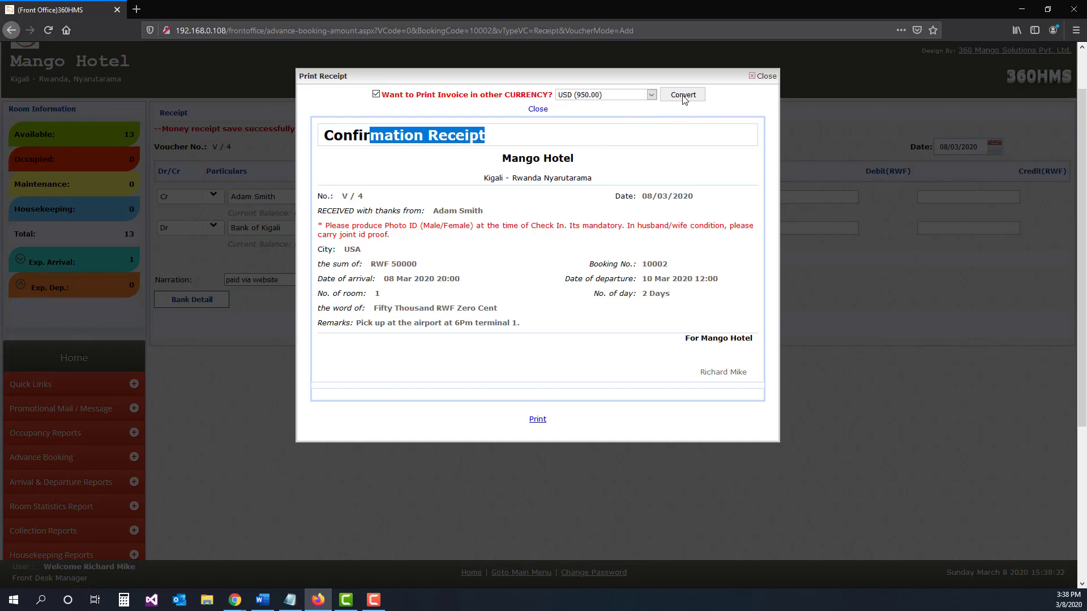
click(683, 96)
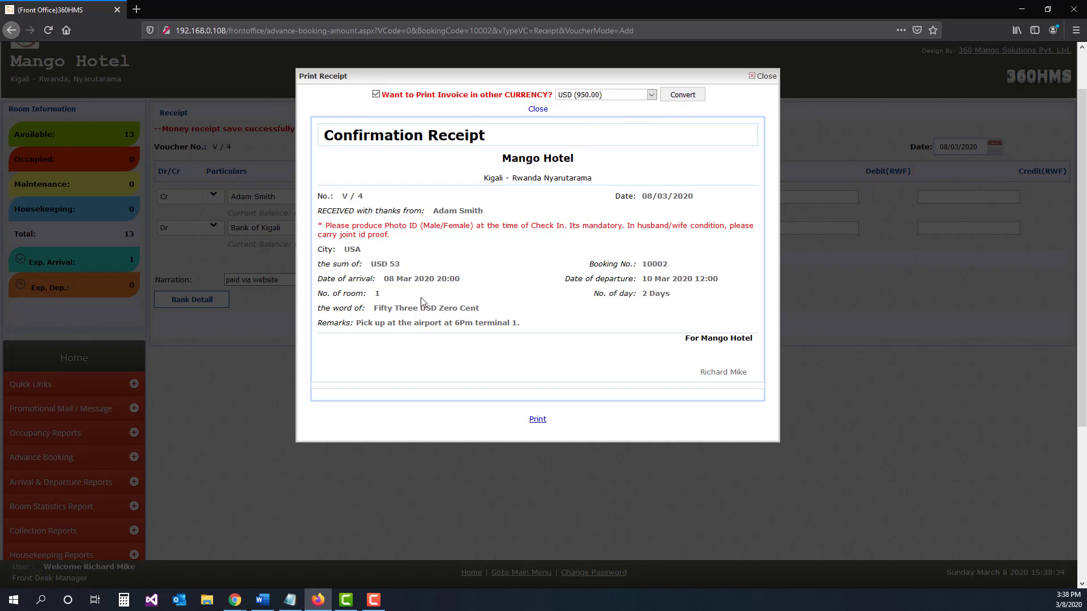
drag(402, 265, 371, 264)
click(758, 76)
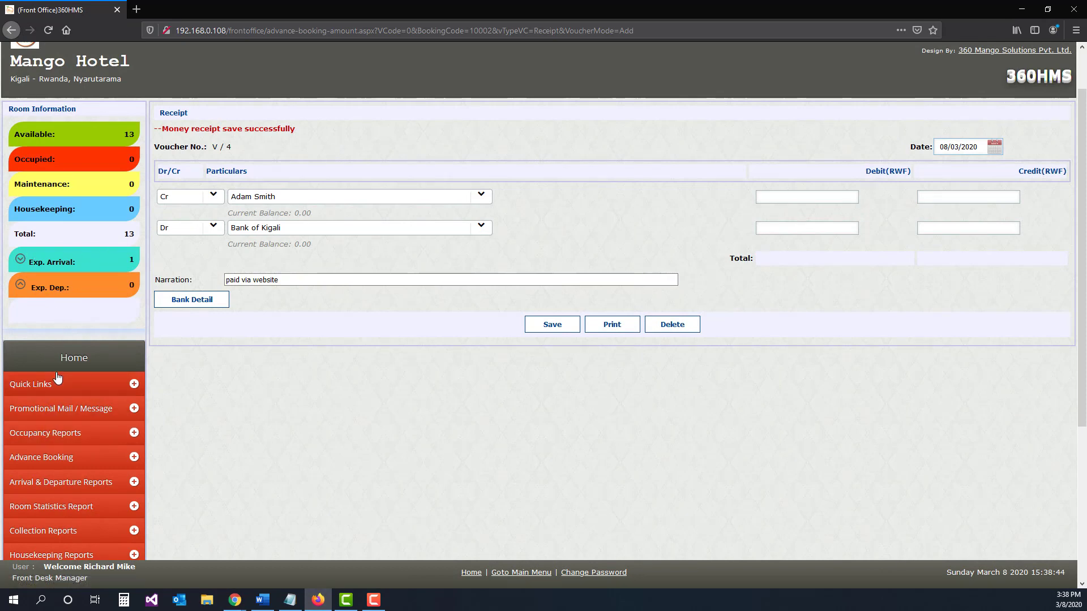
Step: Open today's expected arrivals from the home page and review the booking's dates, voucher amount and narration
click(73, 357)
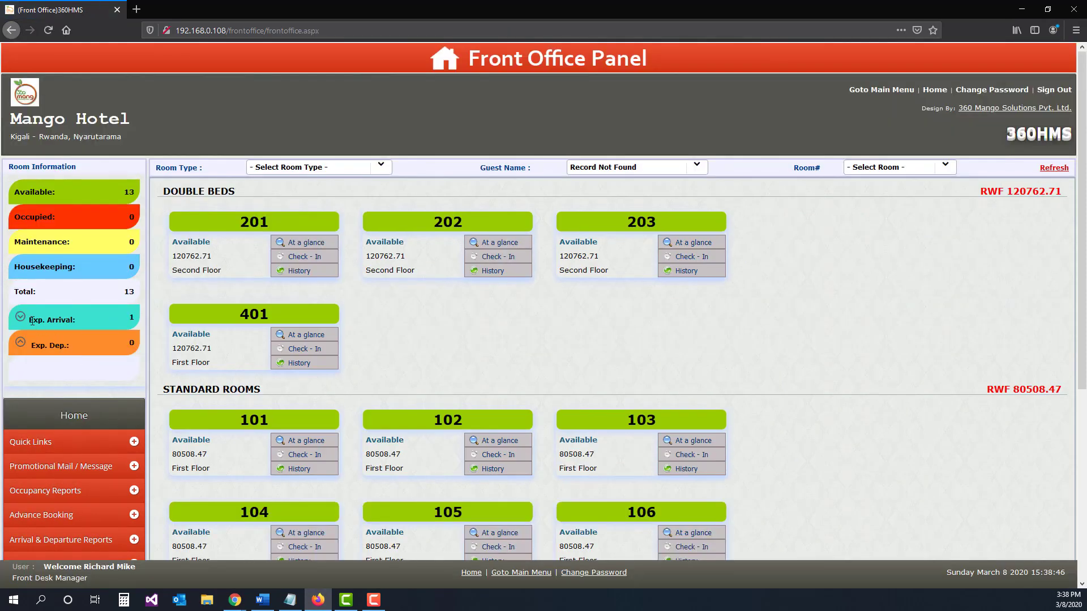
drag(28, 319, 74, 319)
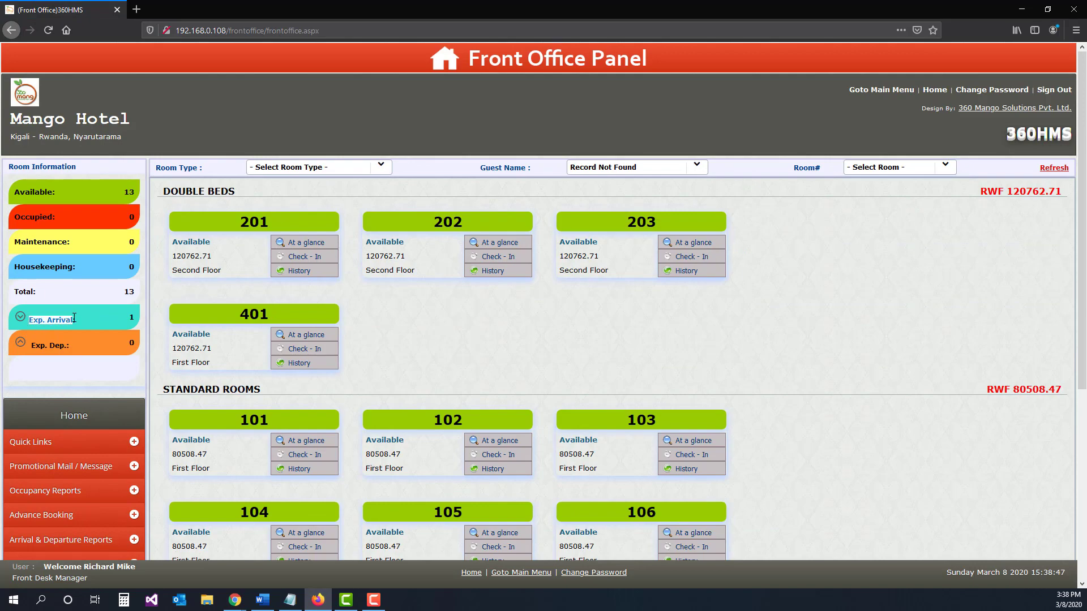
click(132, 321)
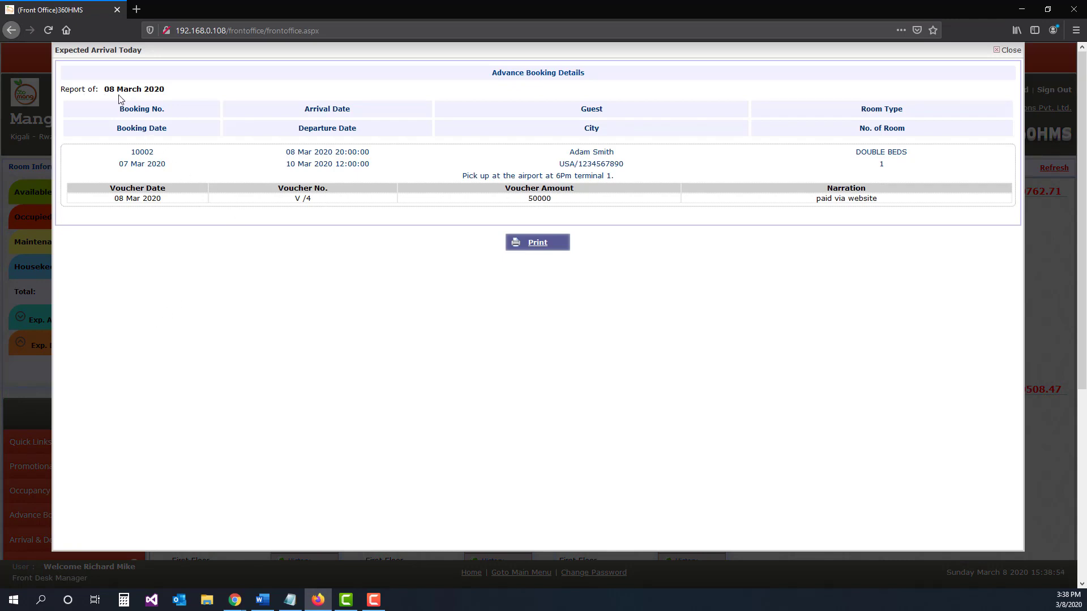
double_click(148, 154)
drag(172, 167, 119, 168)
drag(369, 151, 286, 153)
drag(371, 164, 286, 167)
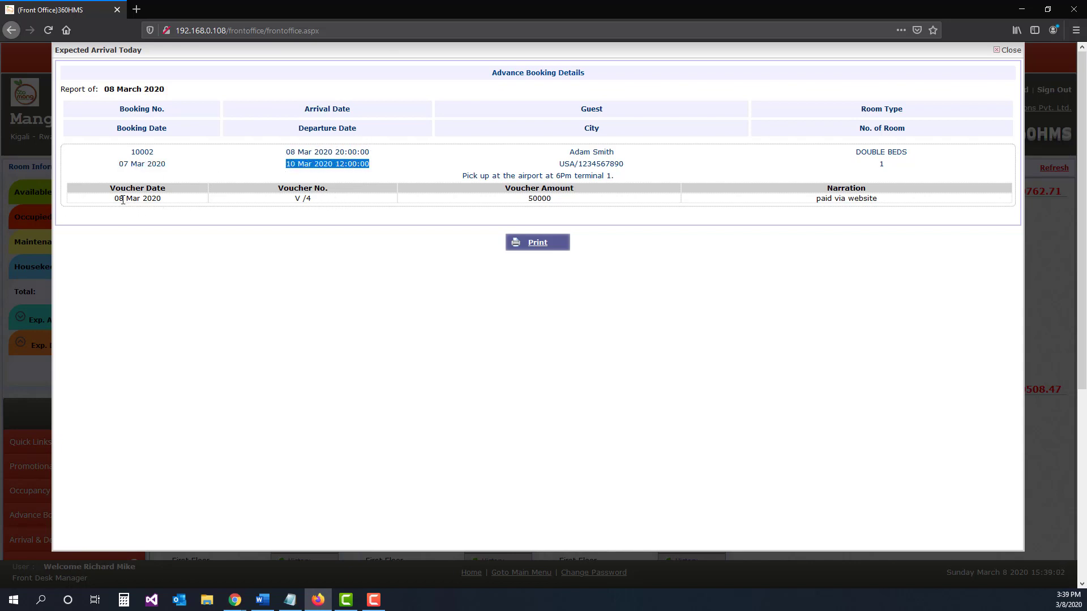
drag(114, 199, 832, 200)
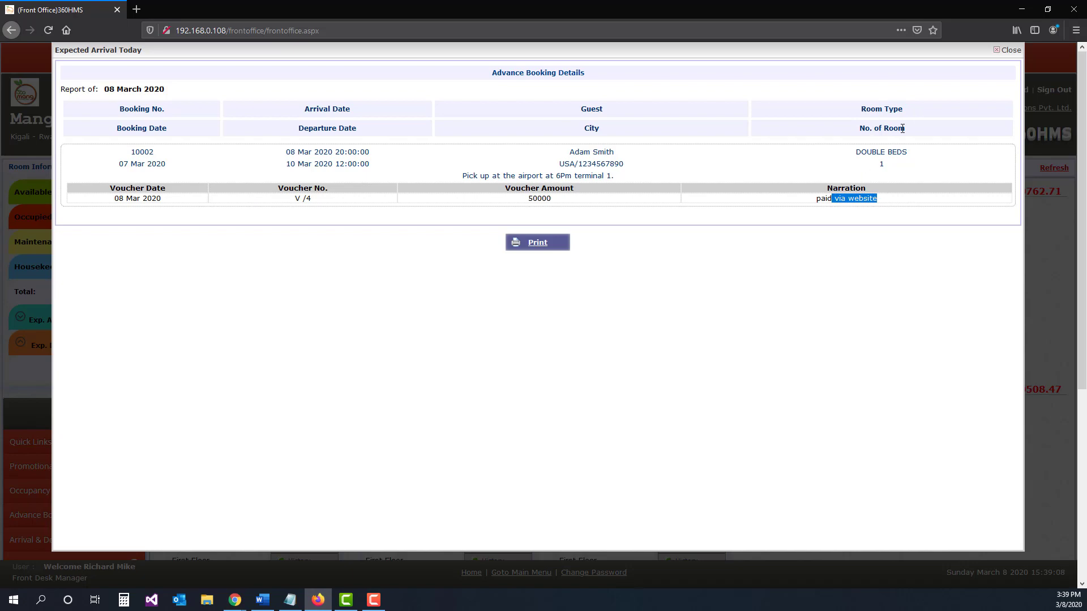
click(1010, 51)
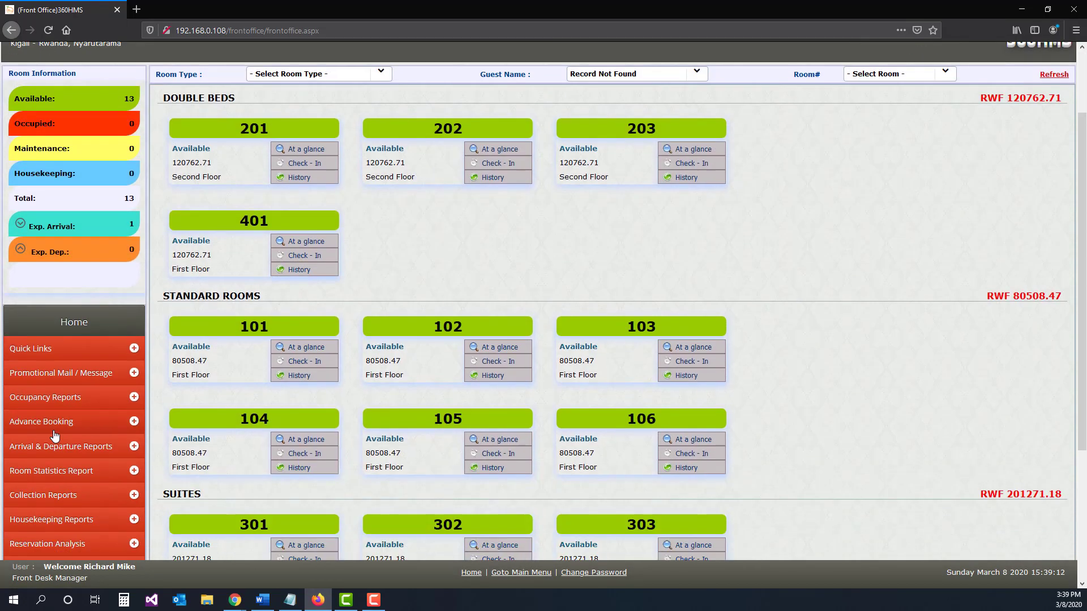
Step: Open the advance booking report and view the booking's cancellation form, leaving it without submitting
click(55, 405)
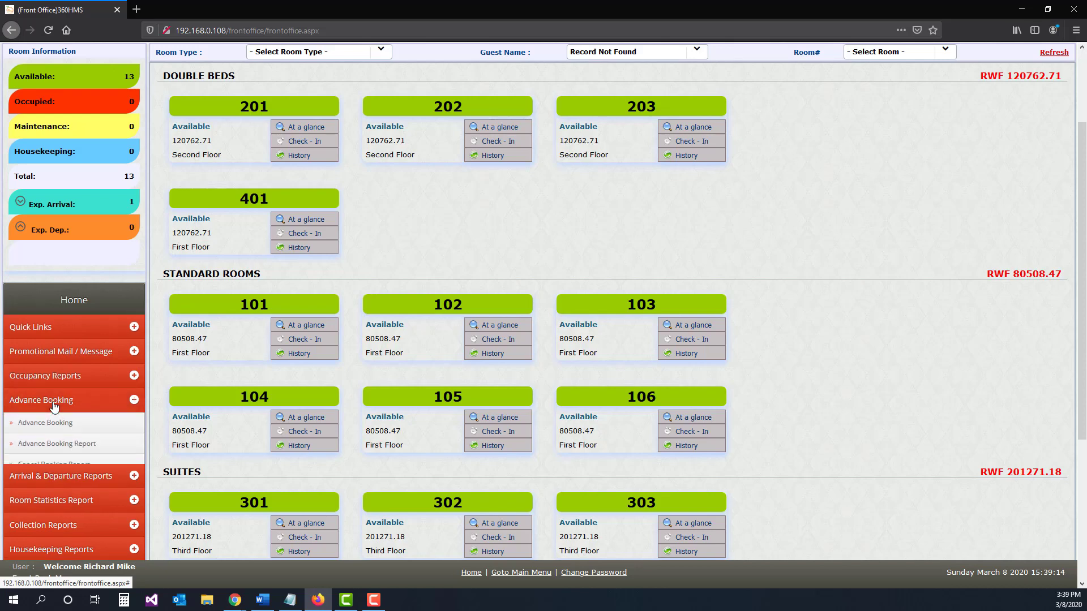
click(59, 446)
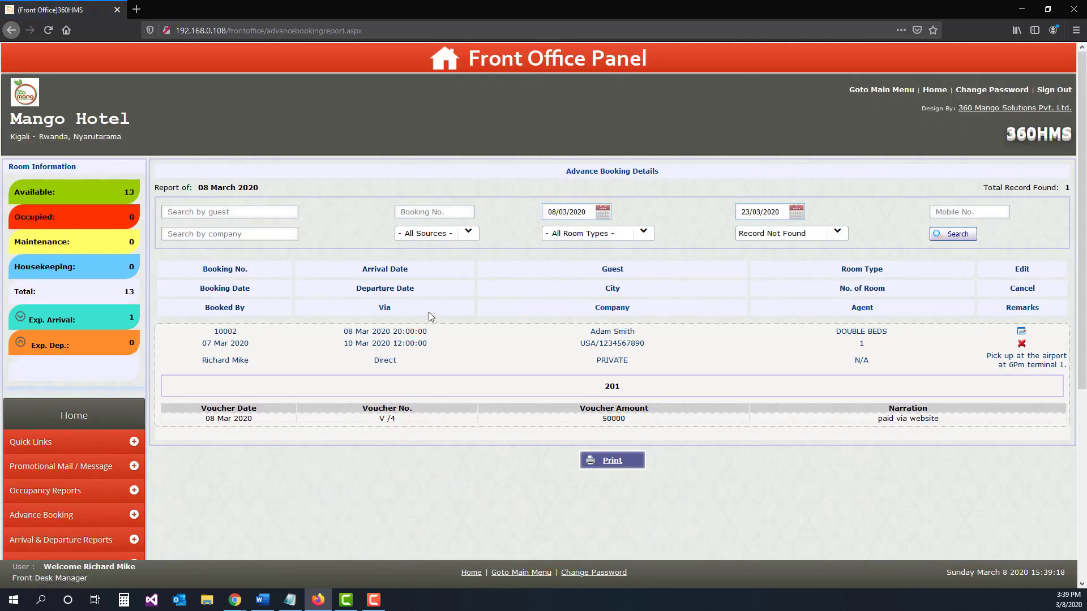
click(1021, 345)
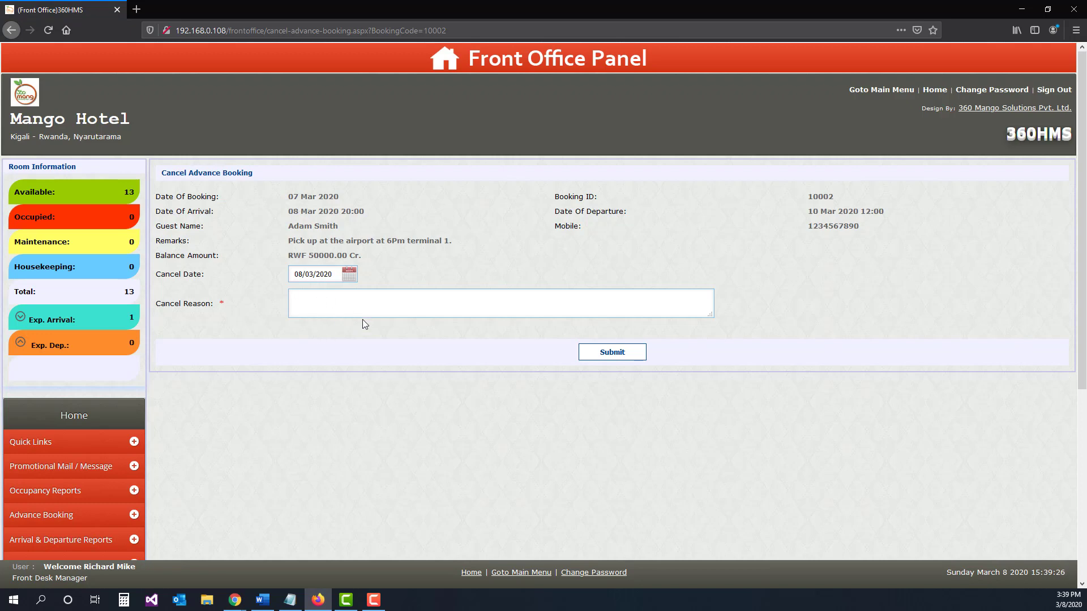
click(79, 417)
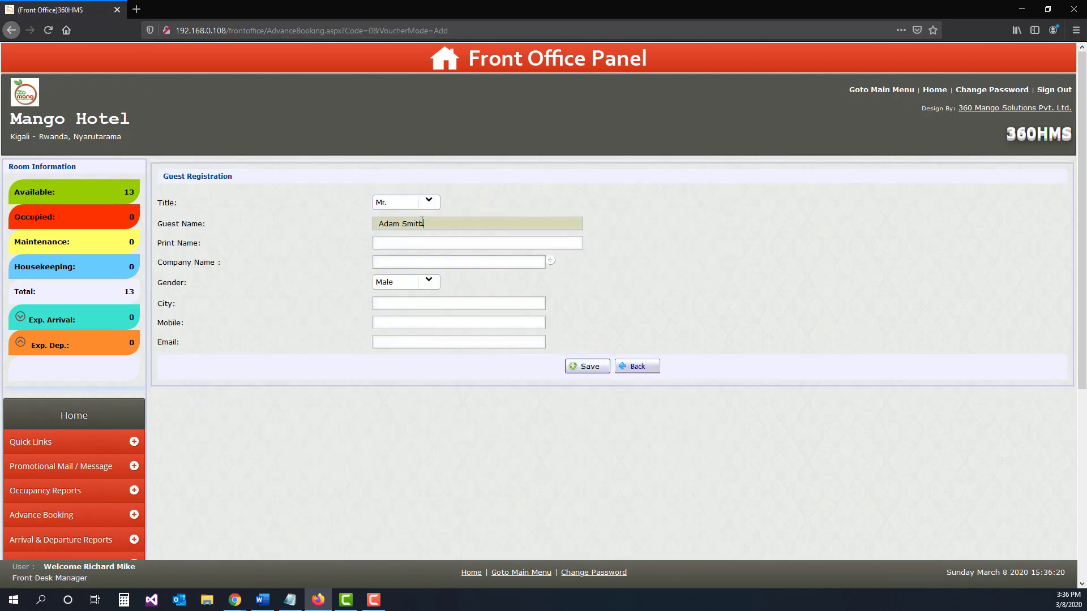
Step: Fill in the guest's print name, choose PRIVATE as the company and enter USA as the city
click(425, 242)
click(401, 264)
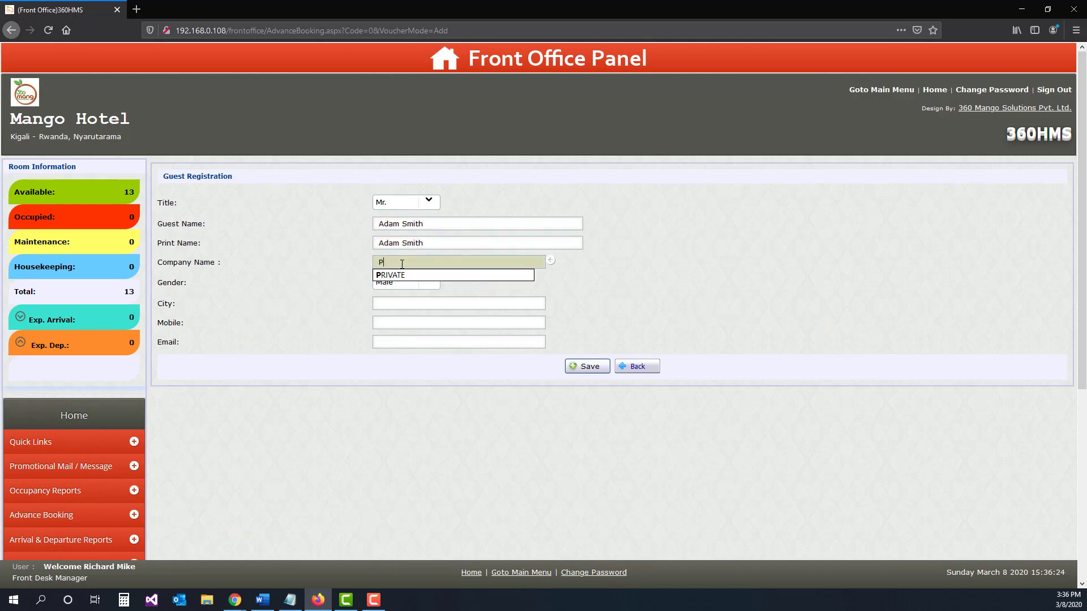
key(Down)
key(Return)
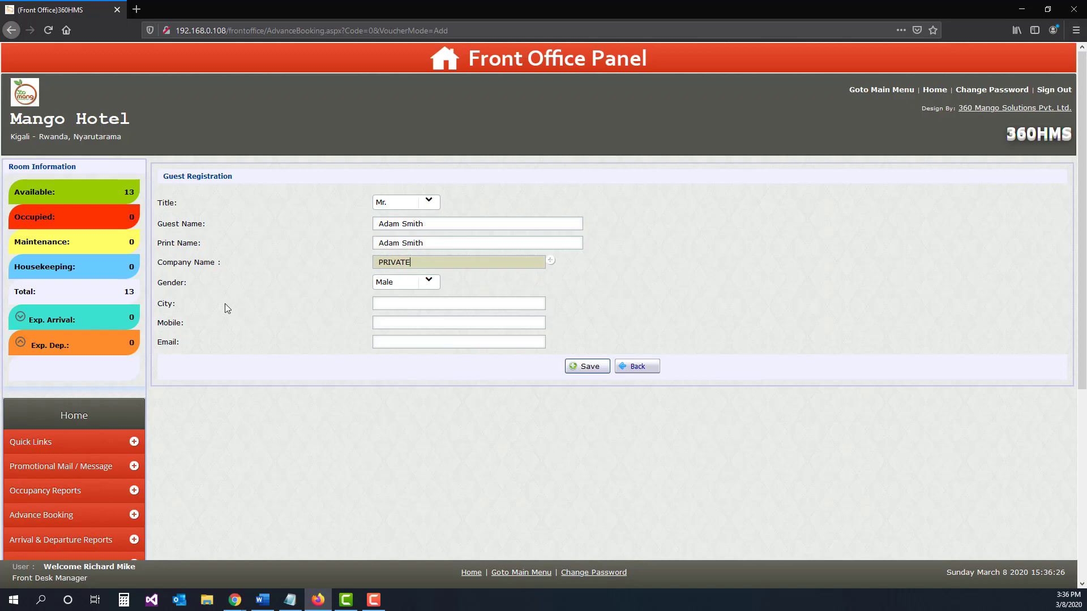
click(409, 302)
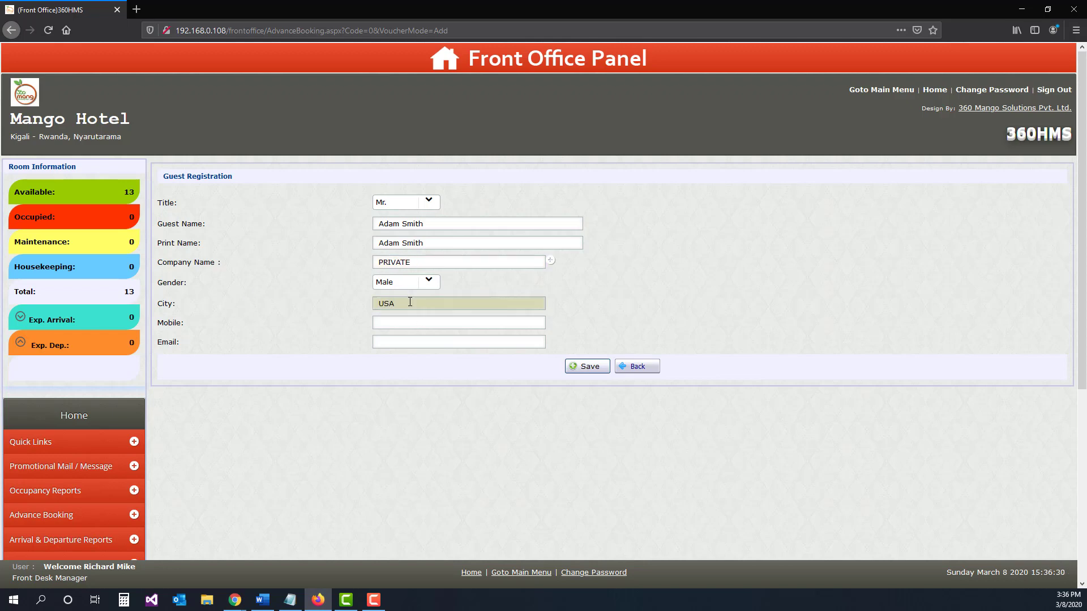
Step: Enter the guest's mobile number and e-mail address, and save the guest registration
click(407, 323)
text(1234567890)
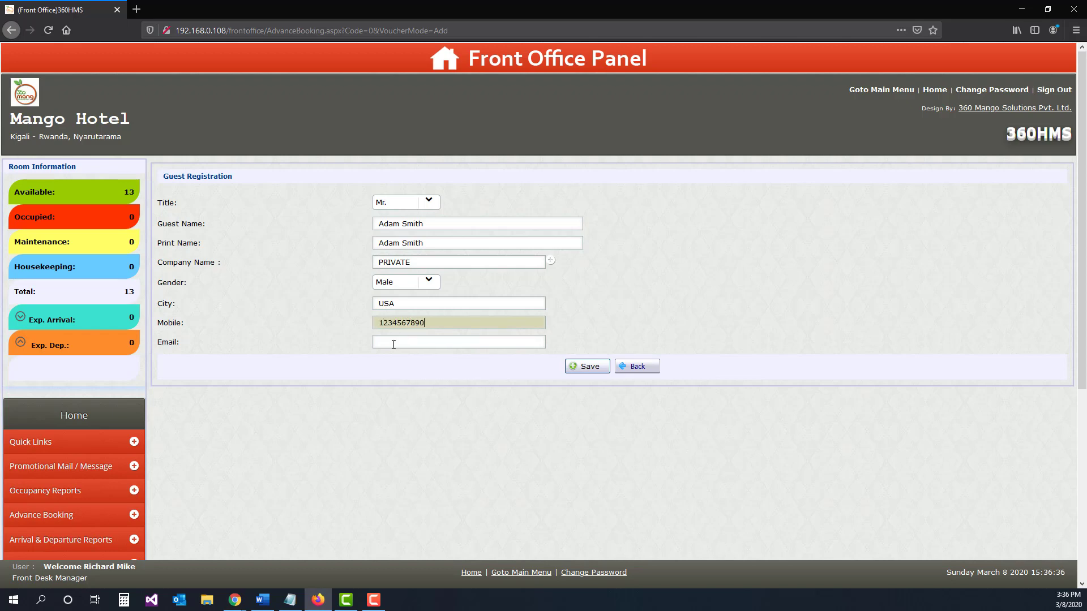
click(393, 344)
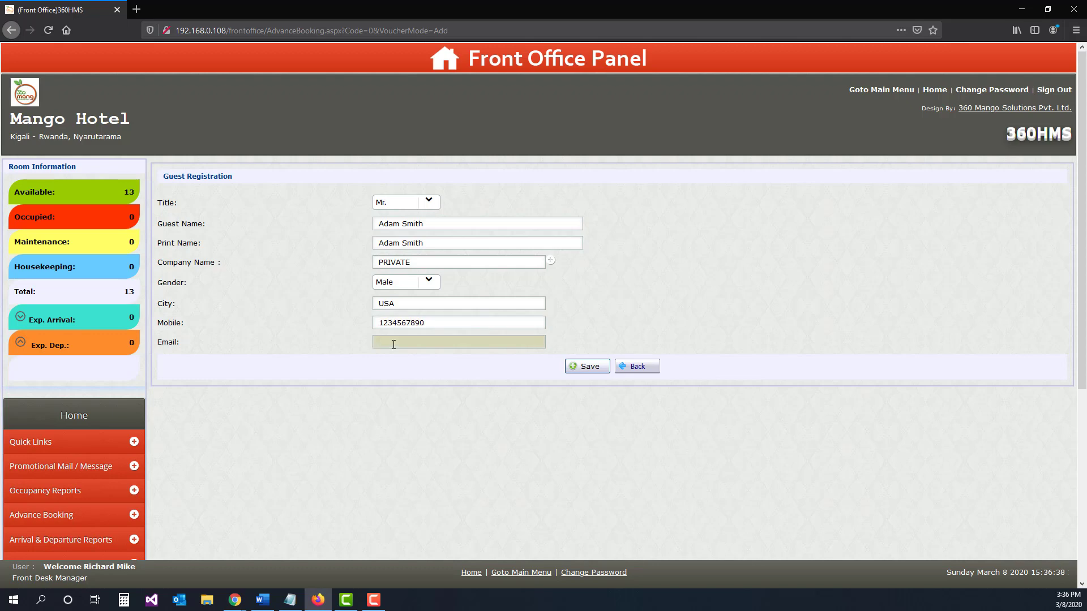
text(adam@email.com)
click(587, 368)
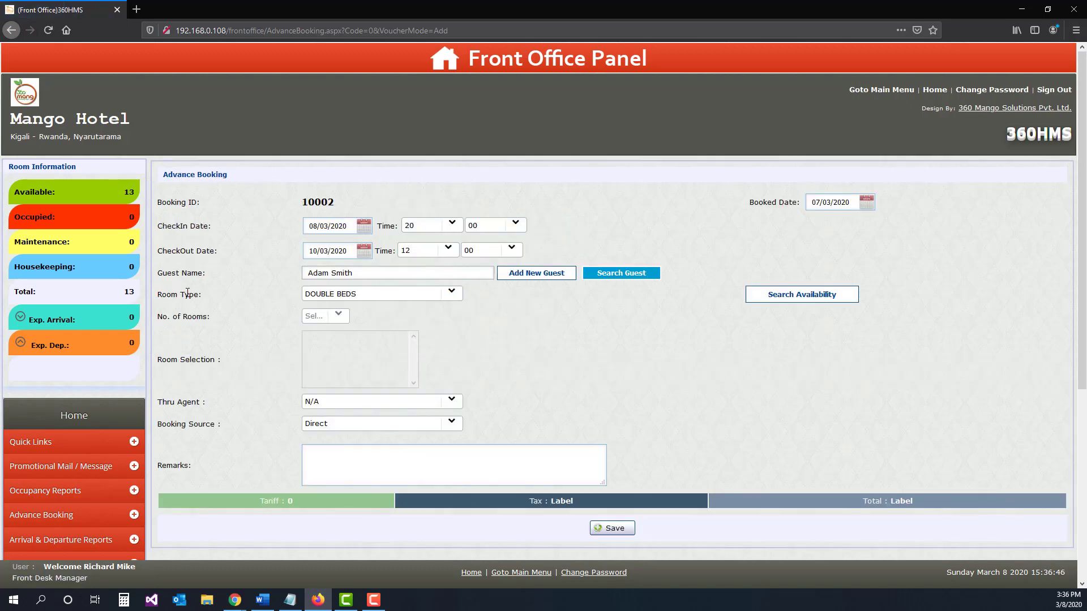
Step: Search availability for the DOUBLE BEDS room type and select room 201 for the booking
click(451, 296)
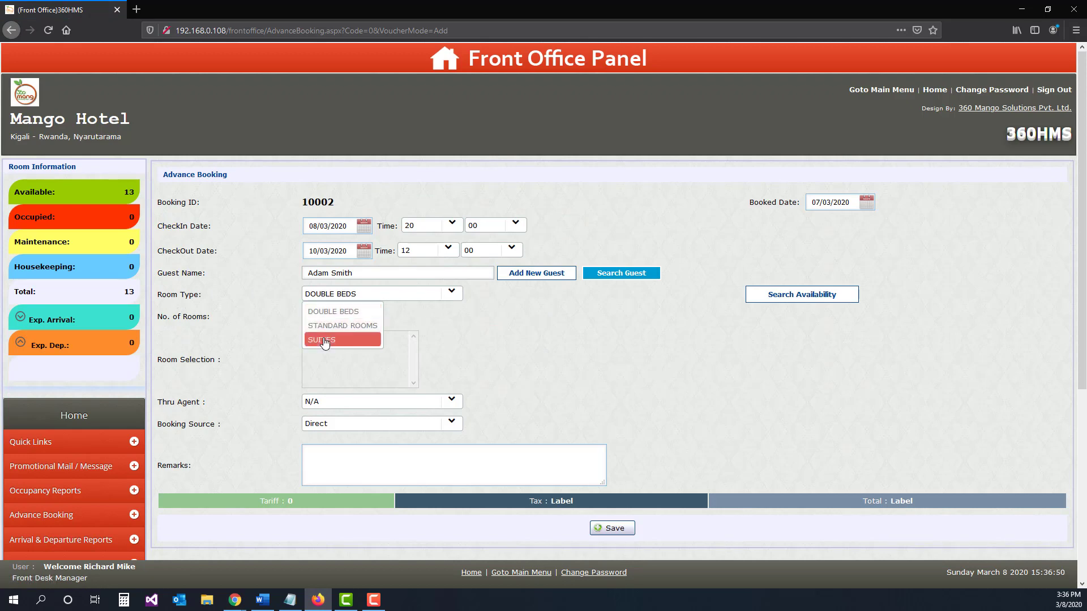
click(331, 312)
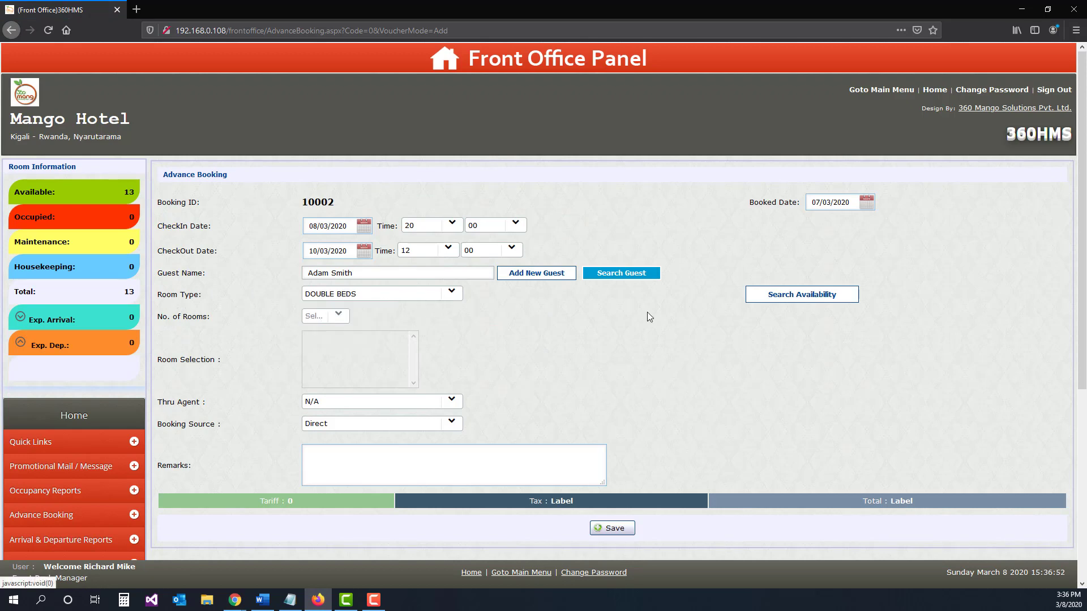
click(776, 295)
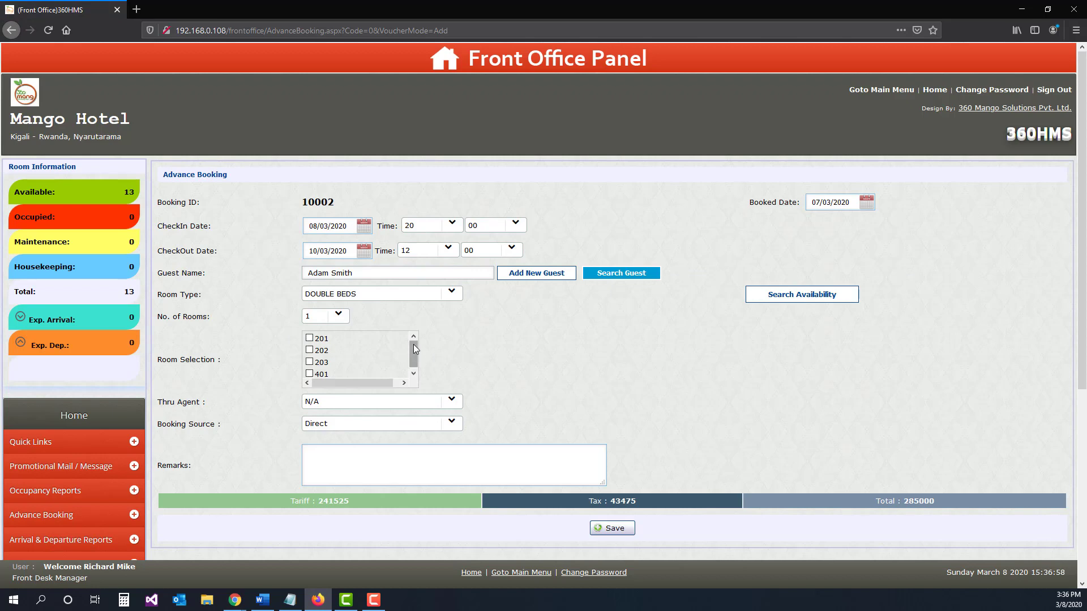
drag(414, 346, 368, 352)
click(310, 338)
Step: Enter the booking remark "Pick up at the airpot at 6Pm terminal 1."
click(330, 468)
text(Pick m)
key(BackSpace)
key(BackSpace)
key(BackSpace)
text(up at the airpot at 6Pm t)
text(erminal 1.)
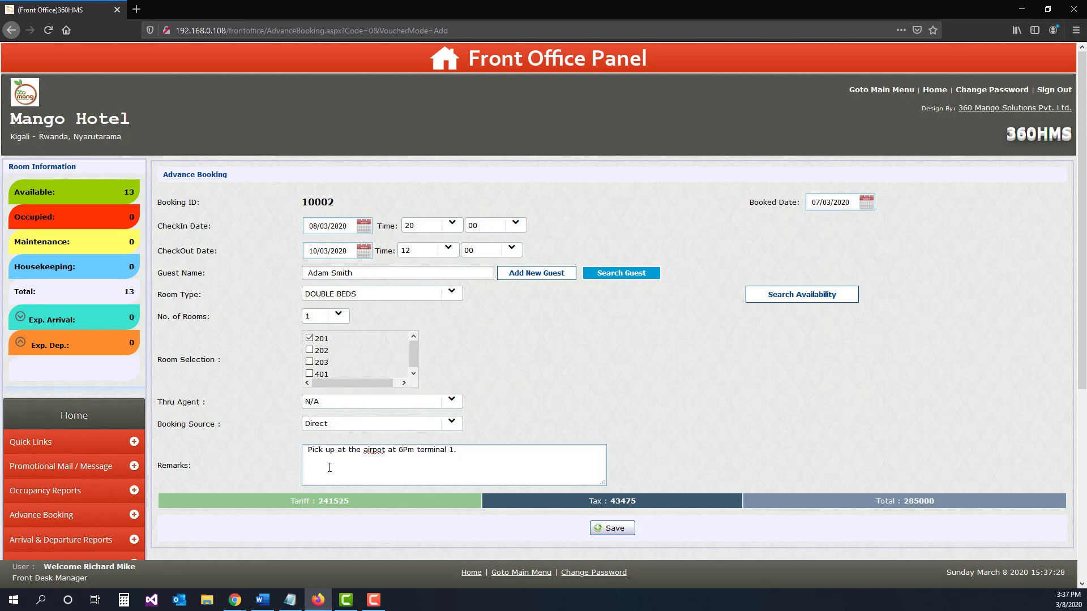
Step: Correct "airpot" to "airport" in the remarks and save the advance booking
scroll(567, 392, down, 3)
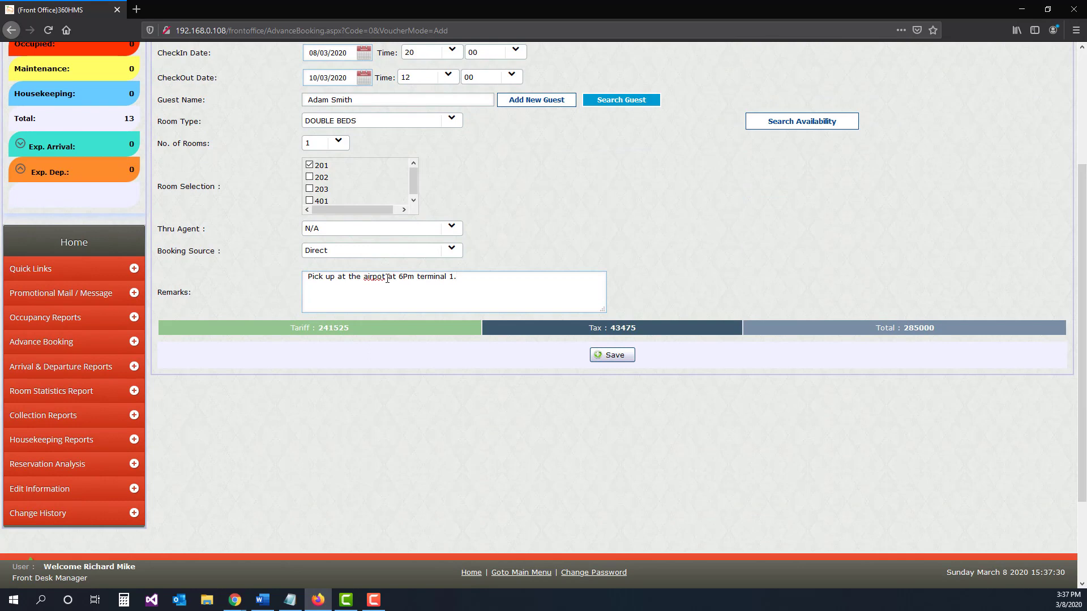
click(382, 275)
text(r)
click(614, 356)
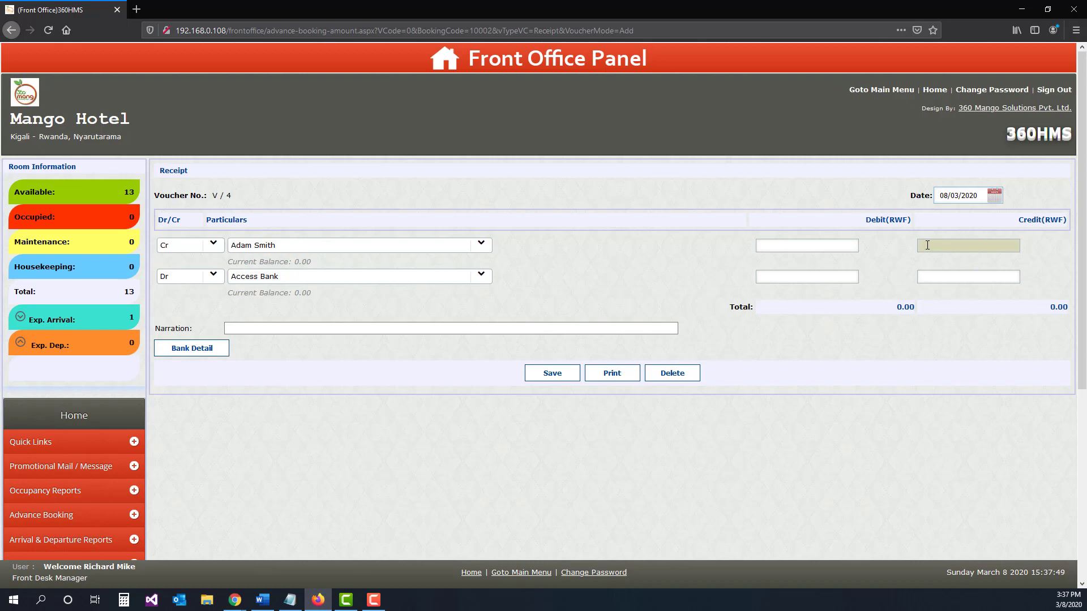
Step: Enter a 50000 RWF credit for the guest on the receipt and choose Bank of Kigali as the debit account
text(0000)
click(401, 278)
click(317, 273)
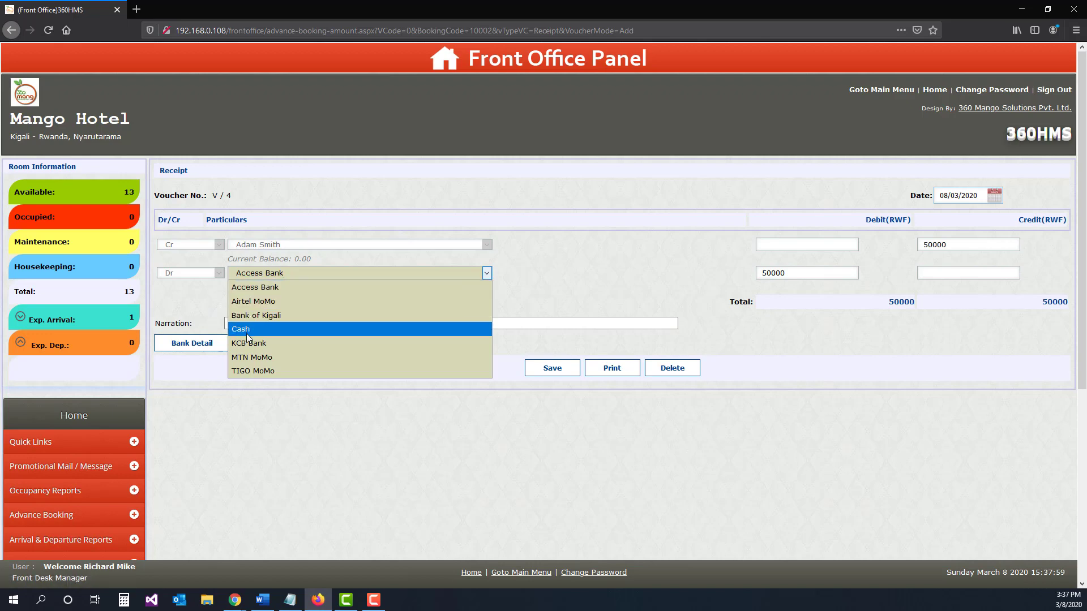
click(255, 315)
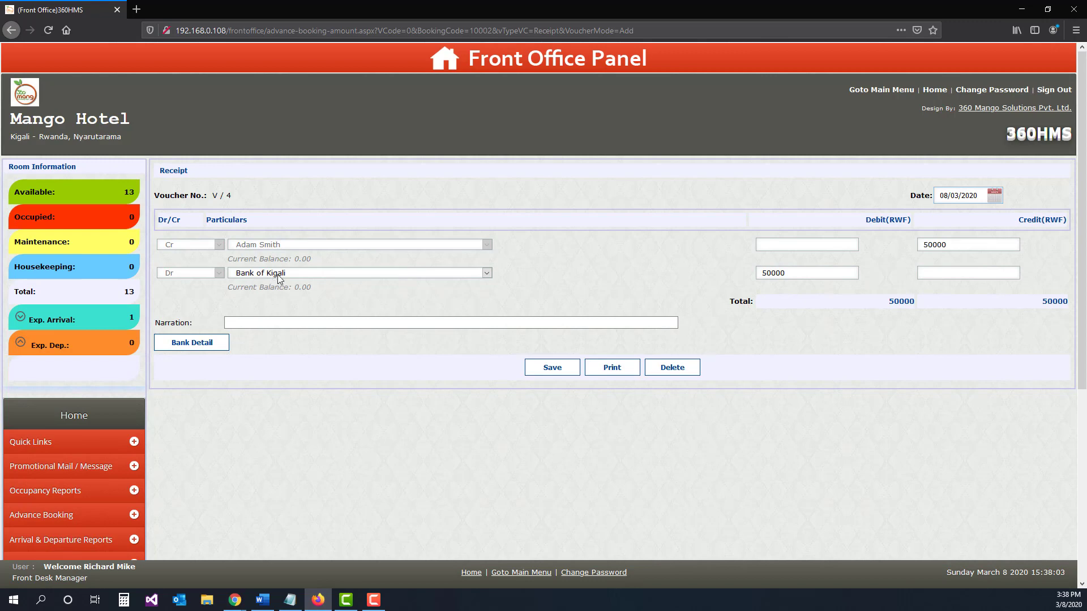
Step: Enter "paid via website" as the receipt's narration and save the receipt
click(279, 322)
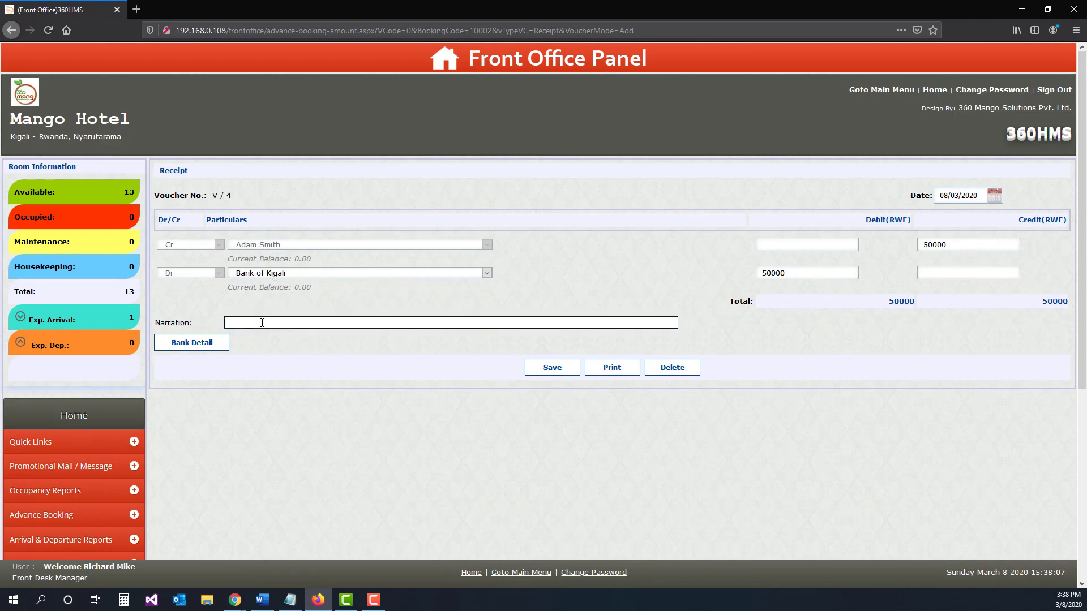
text(paid via website)
click(550, 371)
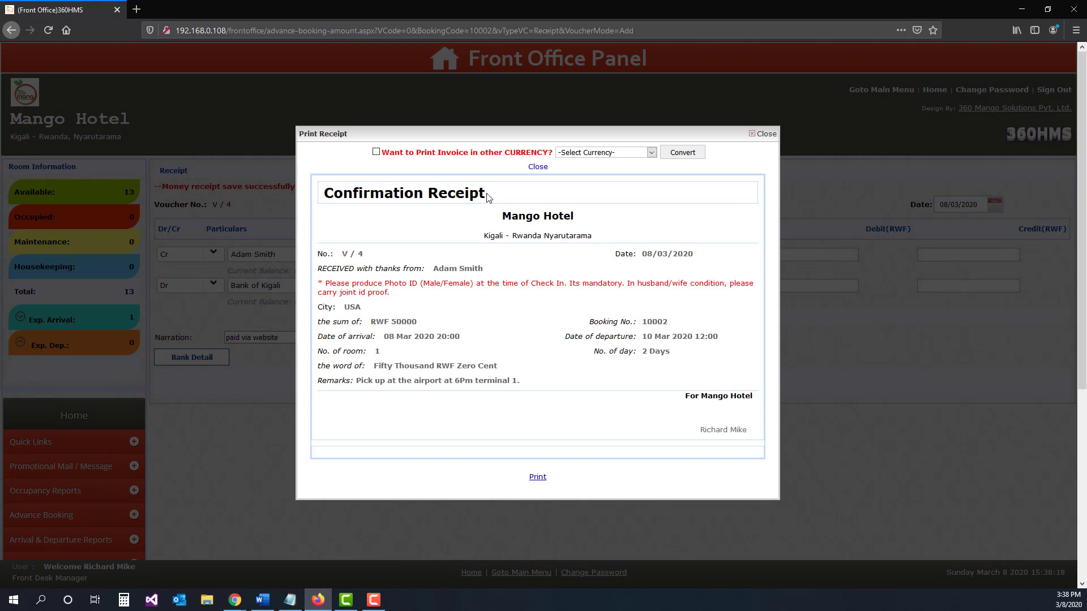
Step: Show the confirmation receipt in another currency by converting it to USD at the 950.00 rate
drag(487, 194, 369, 193)
scroll(341, 334, down, 1)
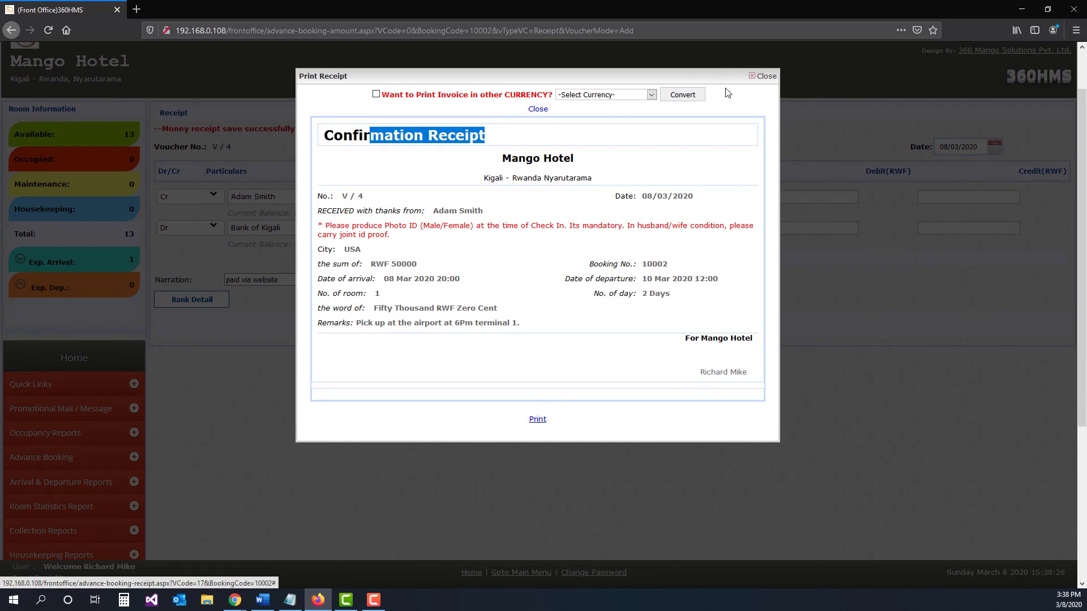
click(376, 95)
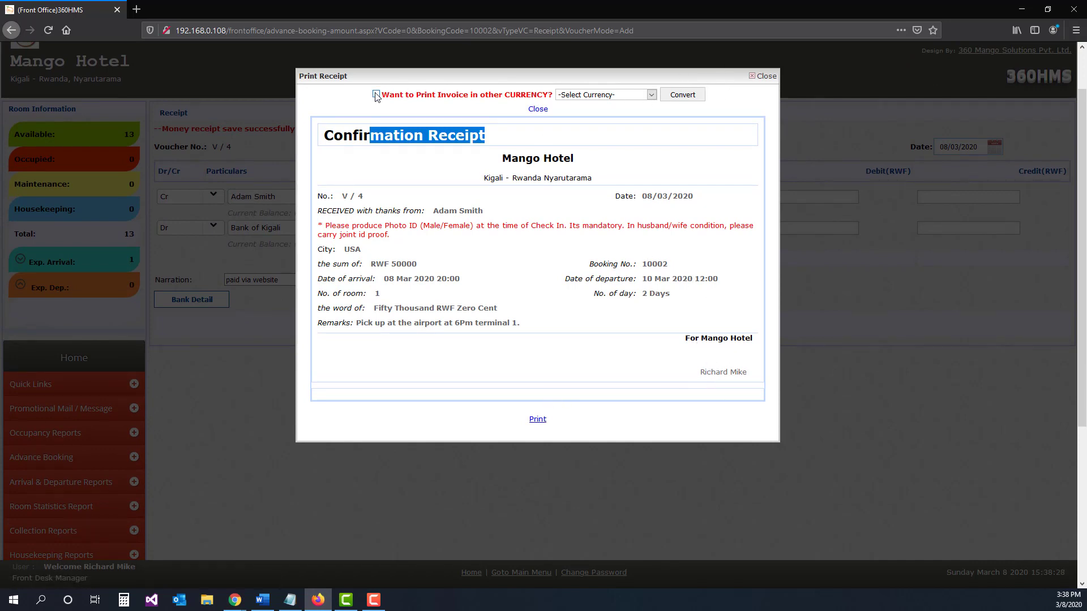
click(649, 98)
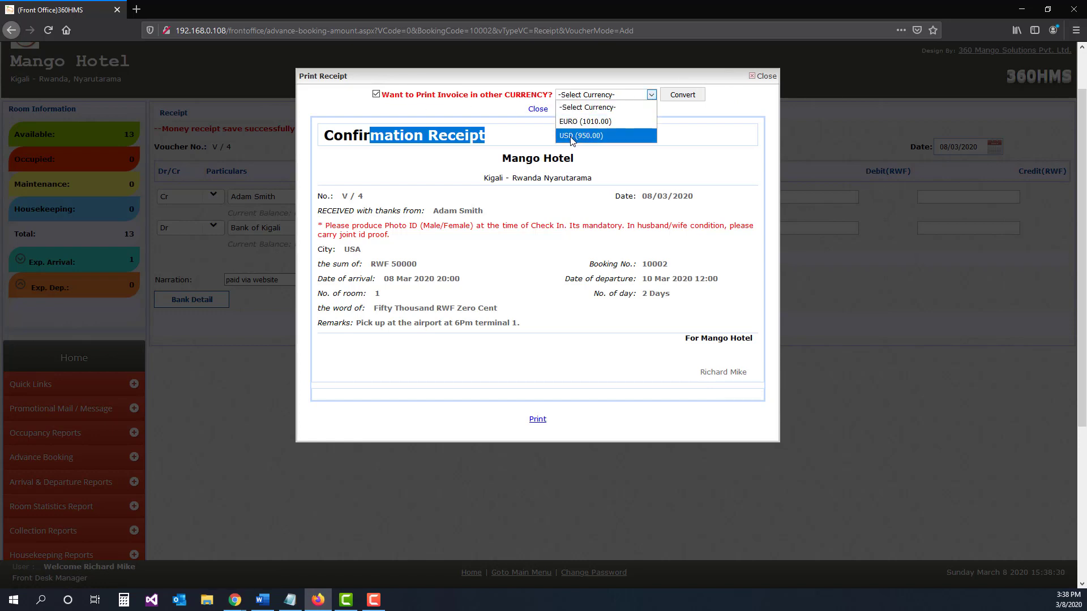
click(576, 134)
click(683, 96)
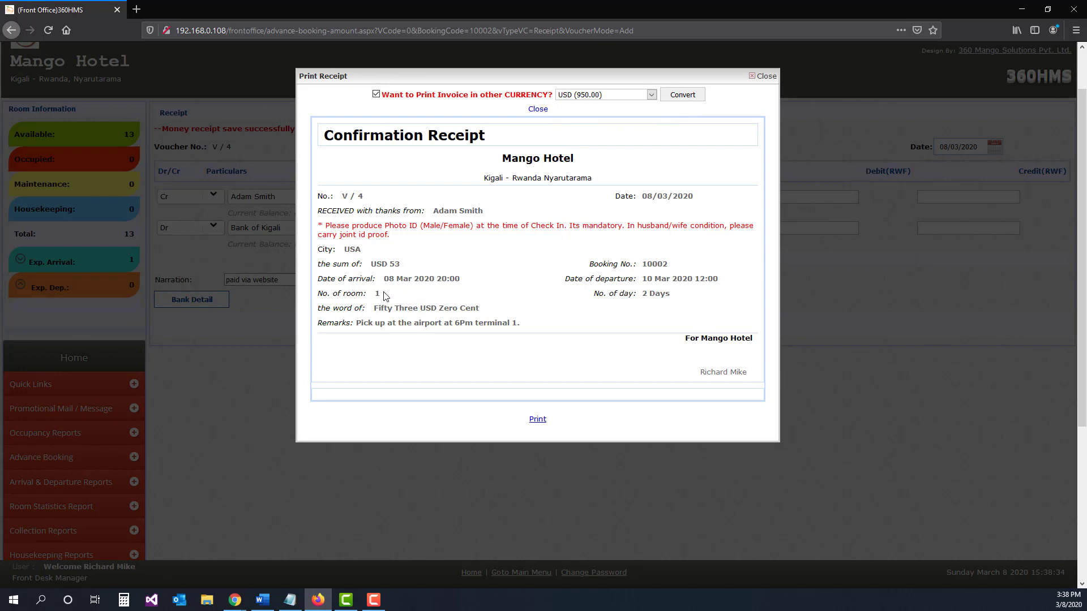
Step: Check the converted sum on the confirmation receipt, then close it and return to the front office home page
drag(401, 264, 371, 264)
click(762, 77)
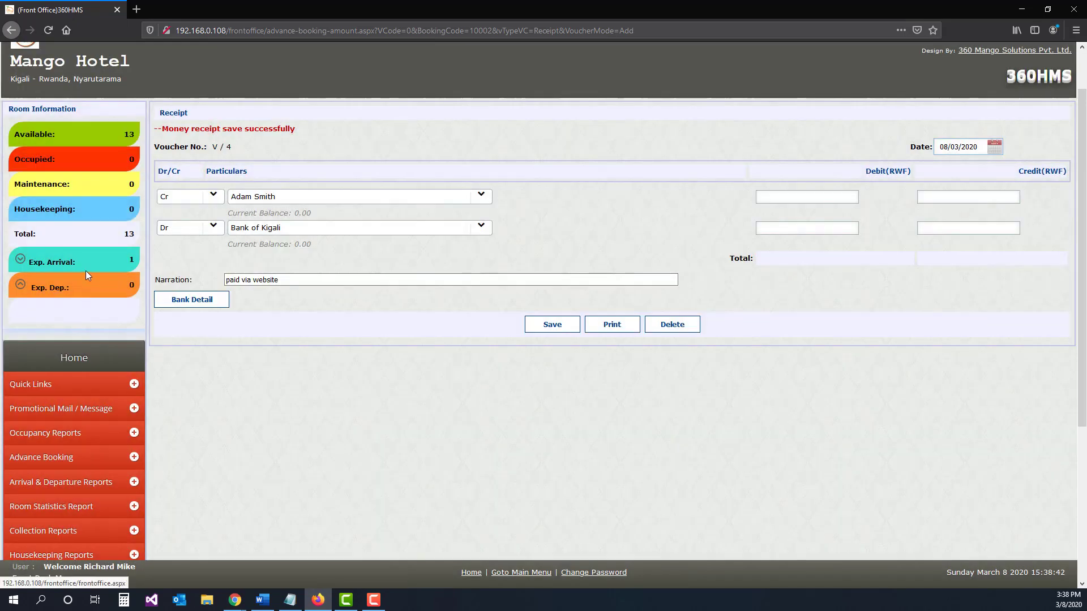
click(73, 357)
Step: Open today's expected arrivals and review the booking's arrival and departure dates, voucher details and narration
drag(31, 320, 77, 321)
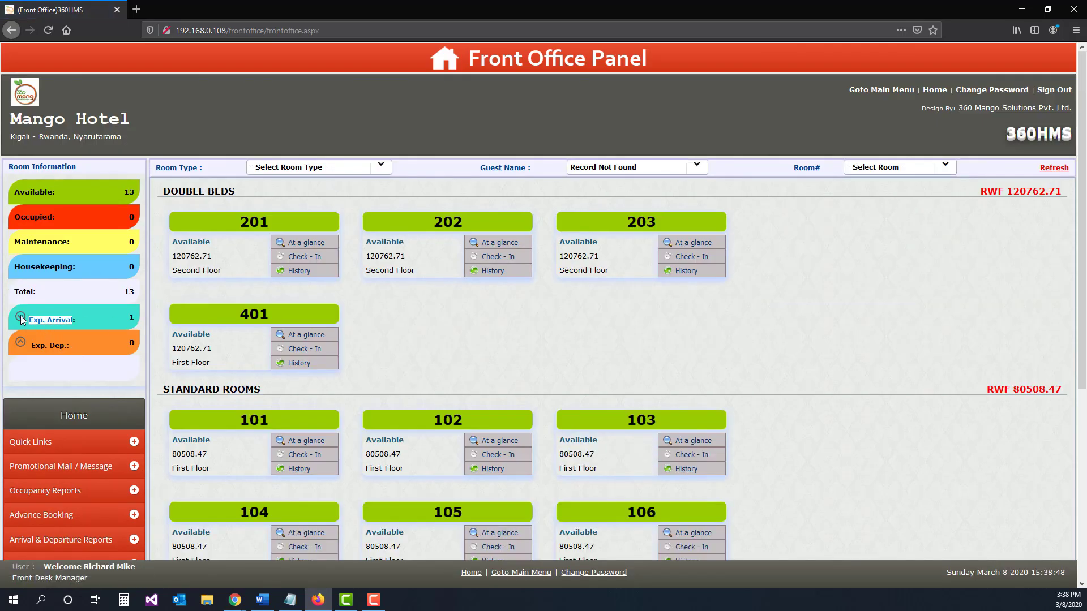
click(132, 322)
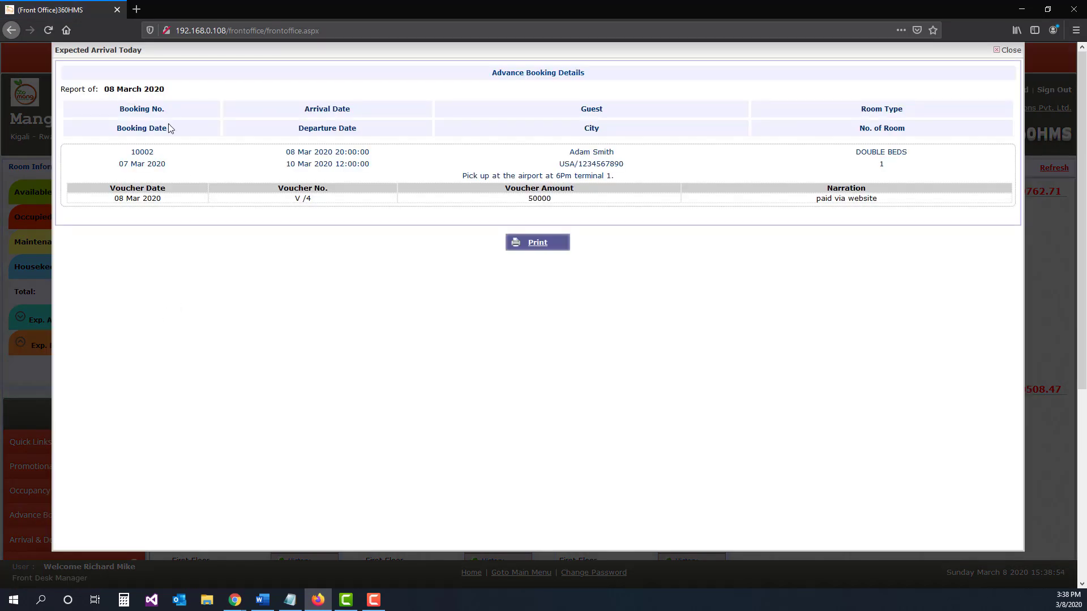
drag(157, 156, 117, 165)
drag(368, 150, 285, 152)
drag(372, 167, 284, 166)
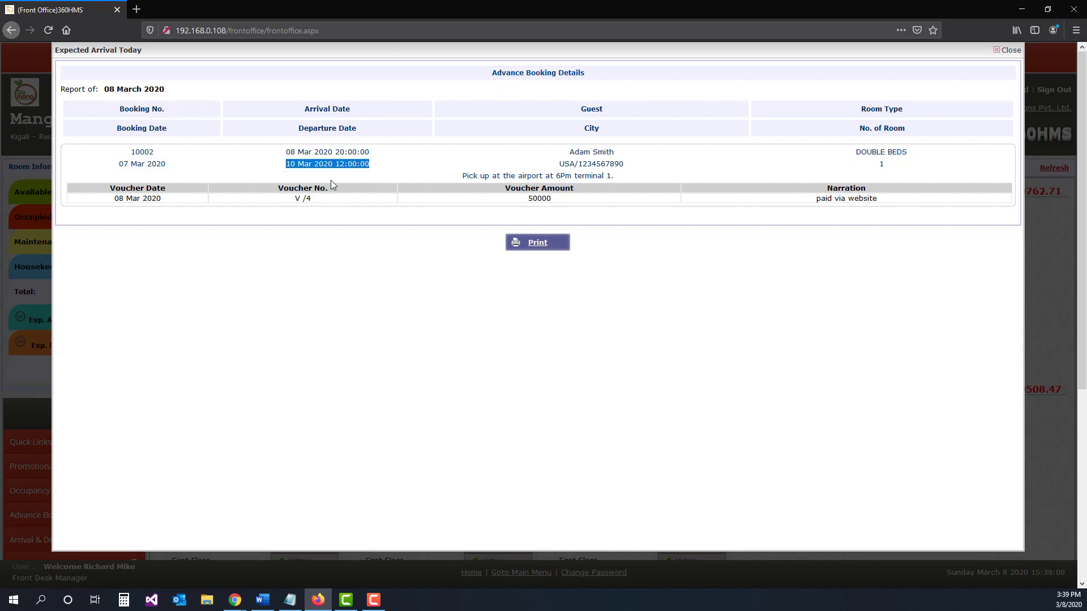
drag(118, 199, 563, 202)
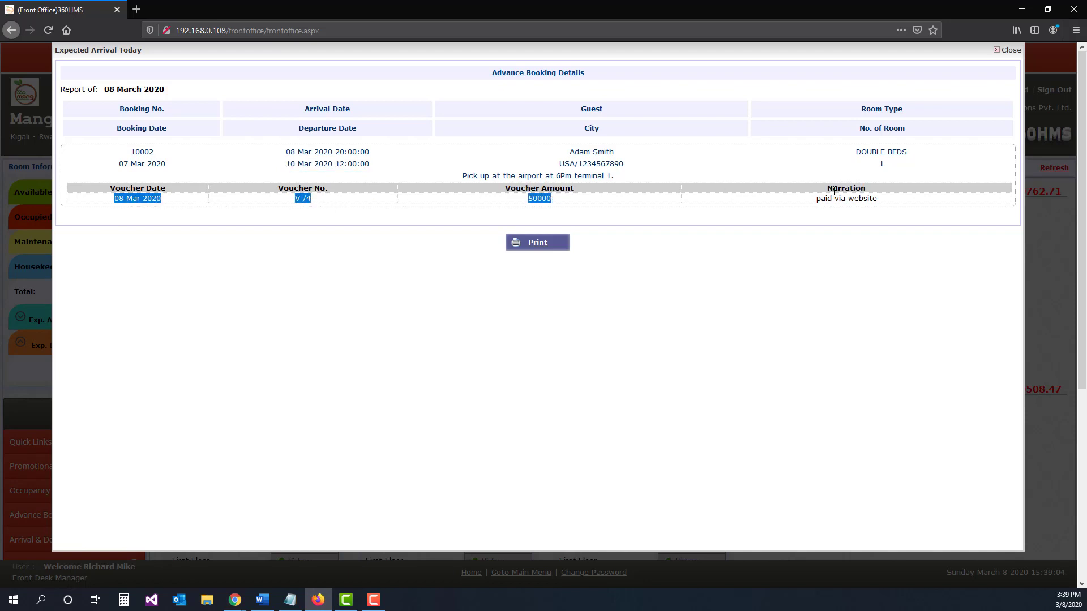
drag(884, 201, 831, 199)
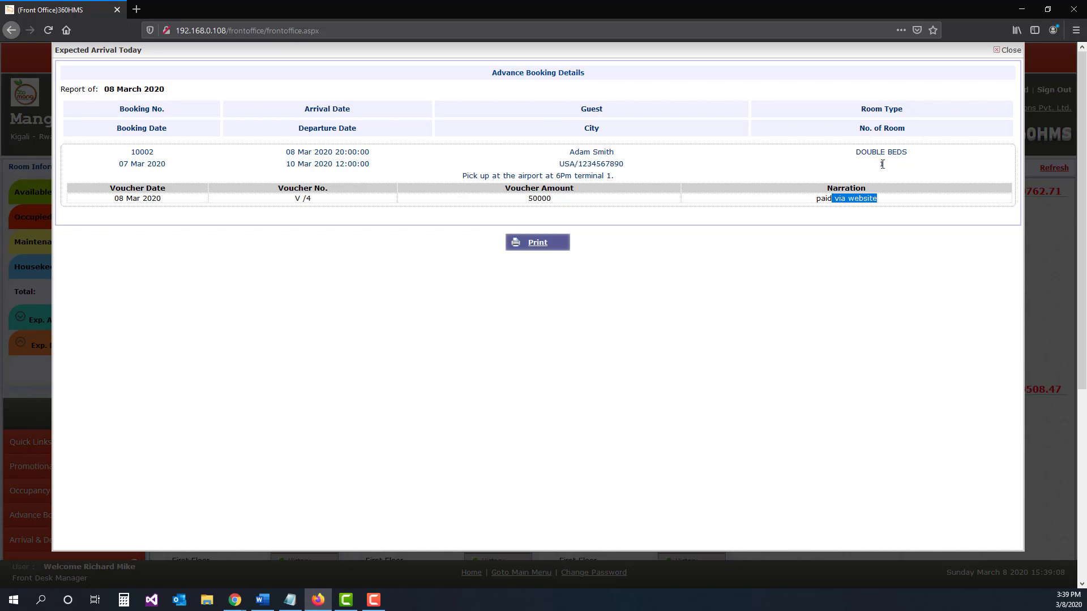
click(1009, 51)
Step: From the Advance Booking Report, view the listed booking's cancellation form and return to the home page without submitting it
scroll(101, 394, down, 2)
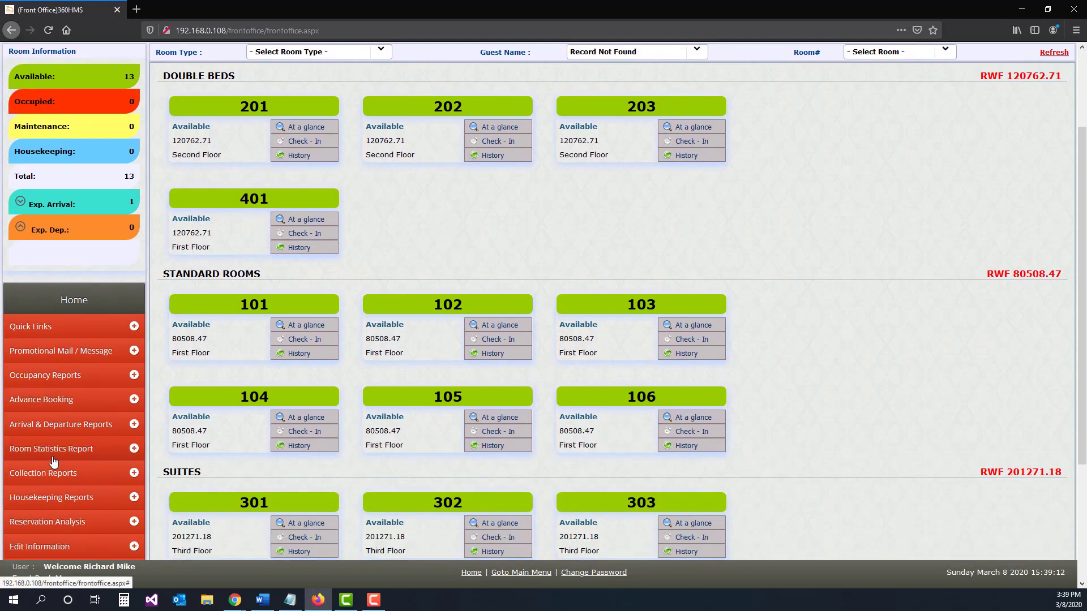
click(51, 403)
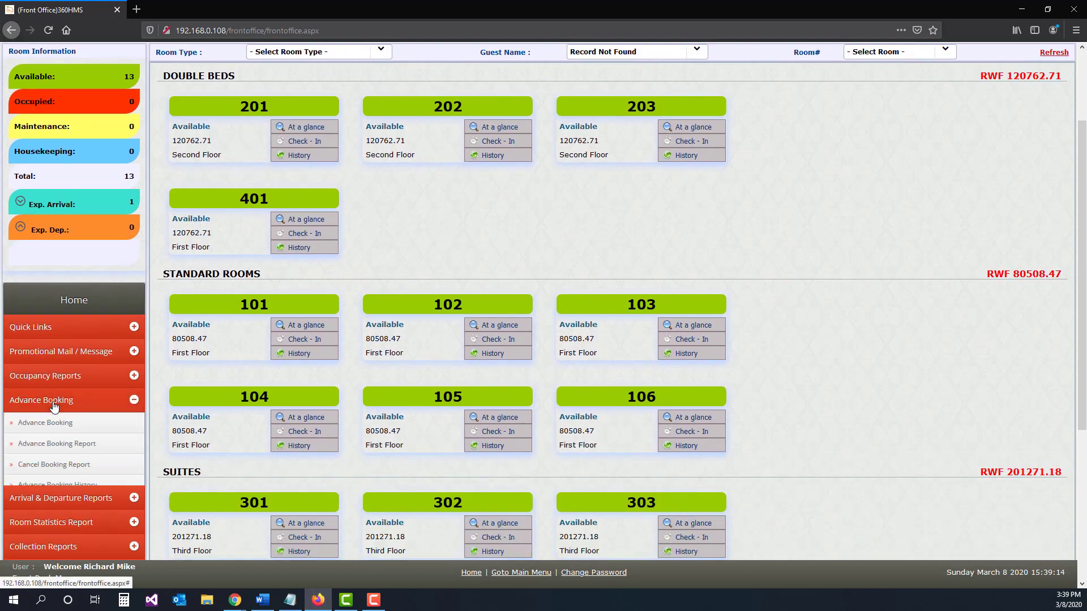
click(63, 451)
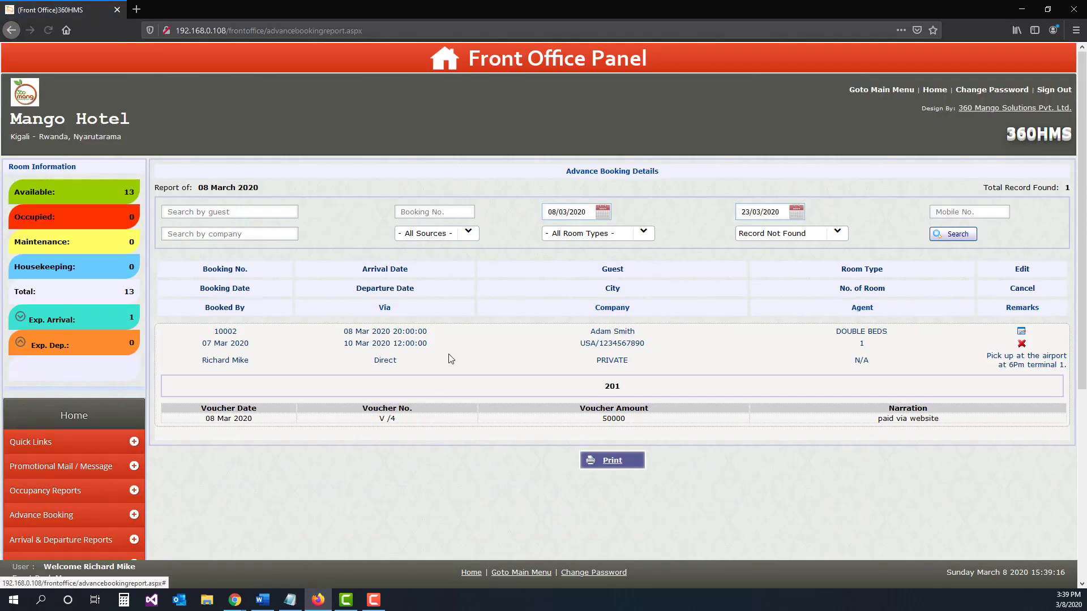
click(1022, 344)
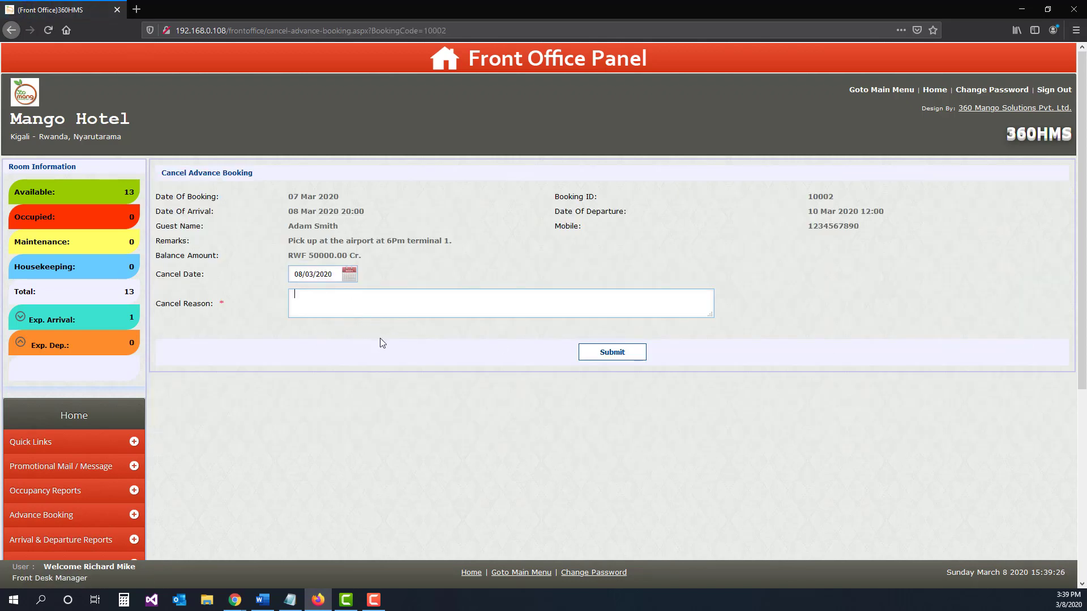
click(46, 416)
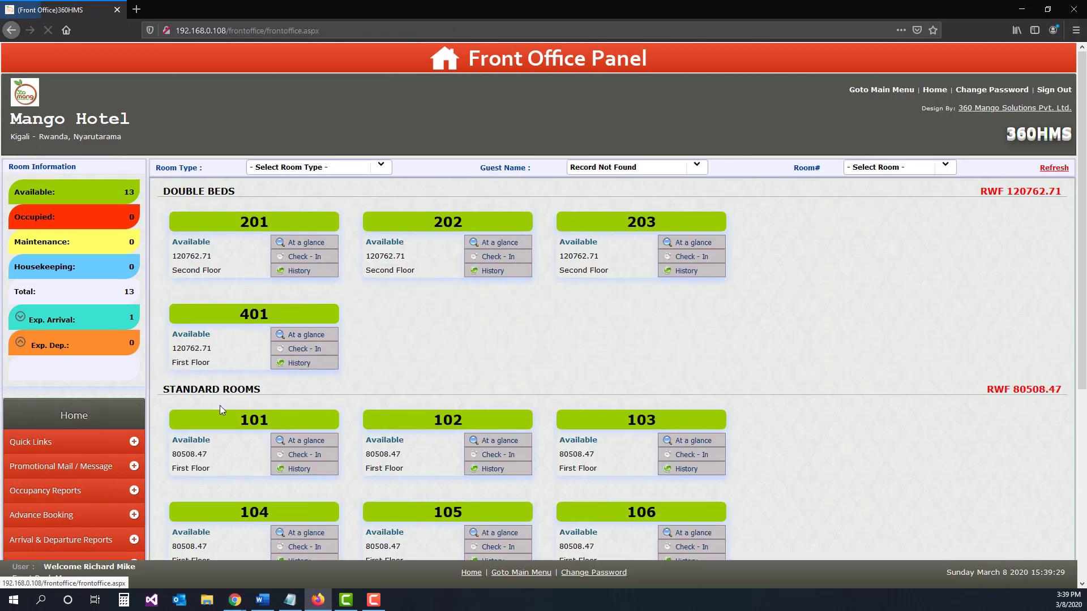